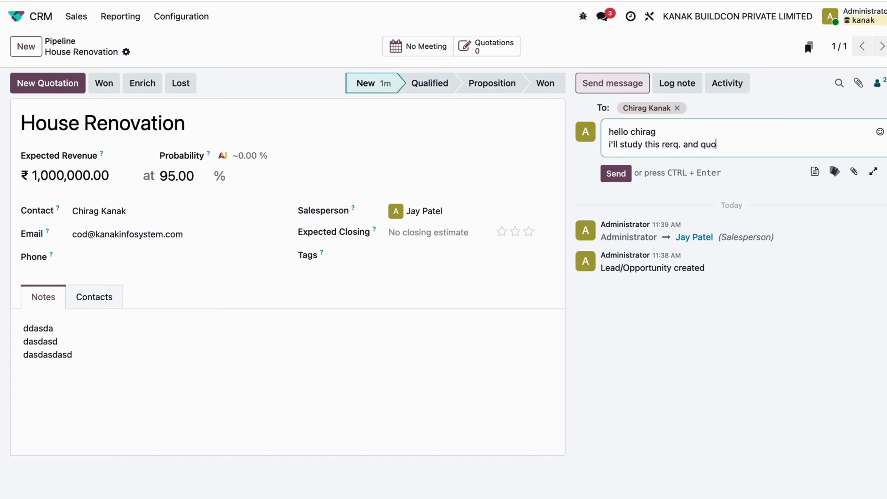
Complete the message's second line as "i'll study this rerq. and quote you very soon.", add "thanks" below it, and send the message
text(very soon.)
key(Return)
text(thanks)
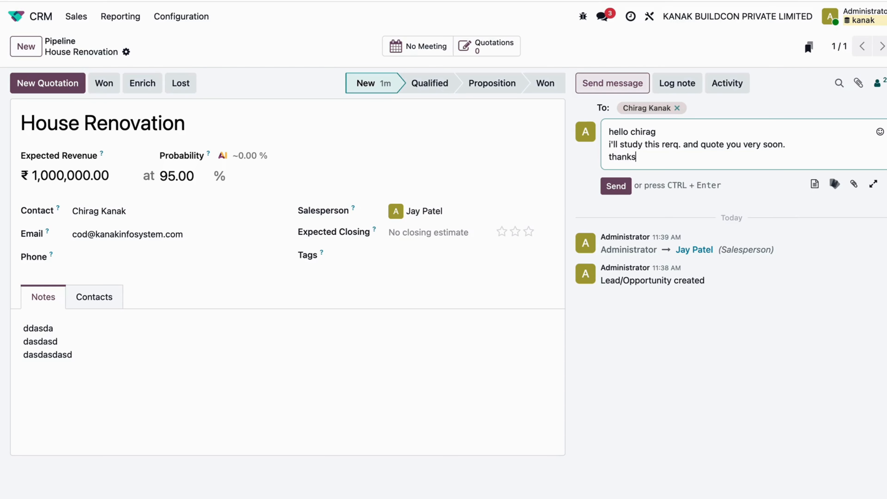
click(617, 188)
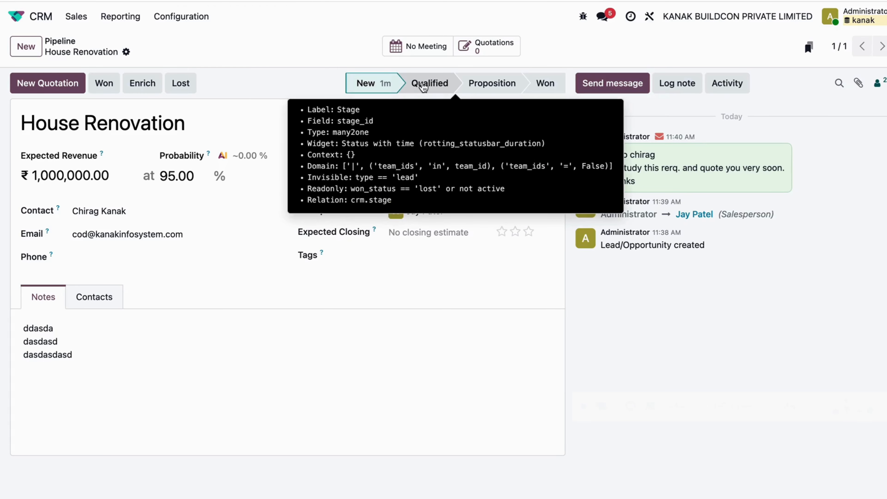
Advance the House Renovation opportunity through the Qualified stage to Proposition
click(423, 86)
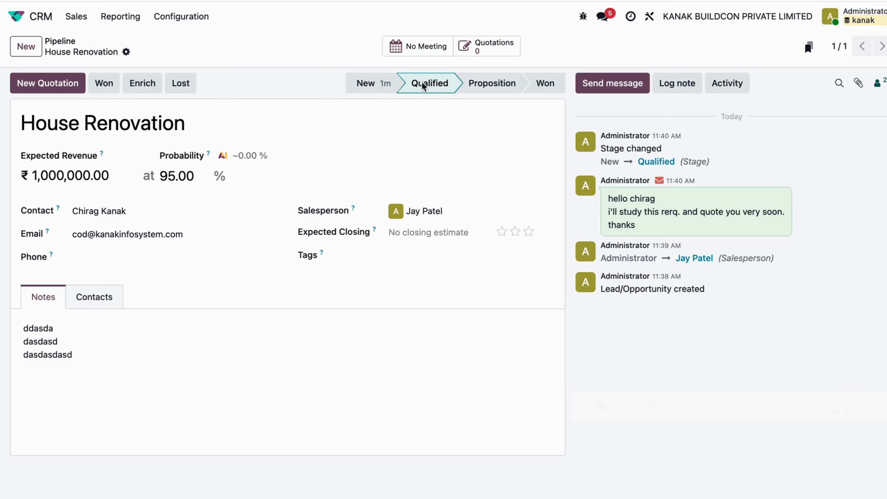
click(489, 87)
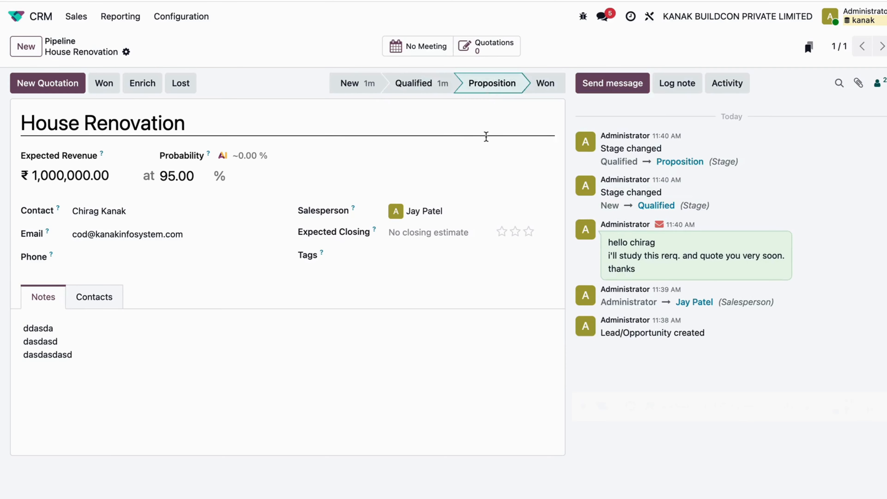
Create a new quotation from the House Renovation opportunity using the Renovation Project quotation template
click(54, 83)
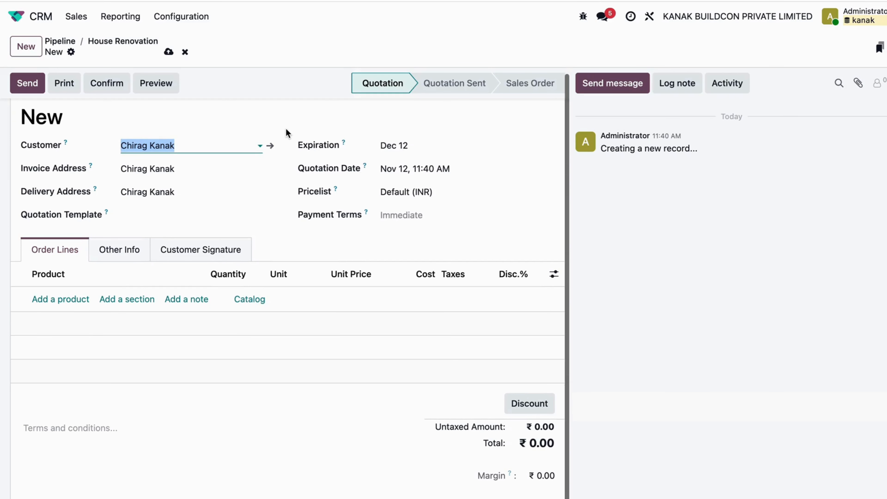
click(169, 214)
click(175, 239)
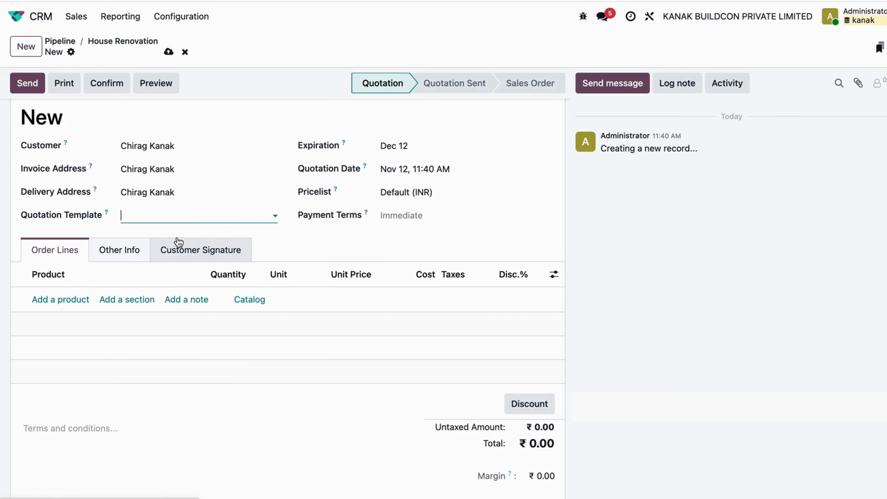
Review the quotation's order lines, planning note, total amount and payment terms
scroll(302, 197, down, 4)
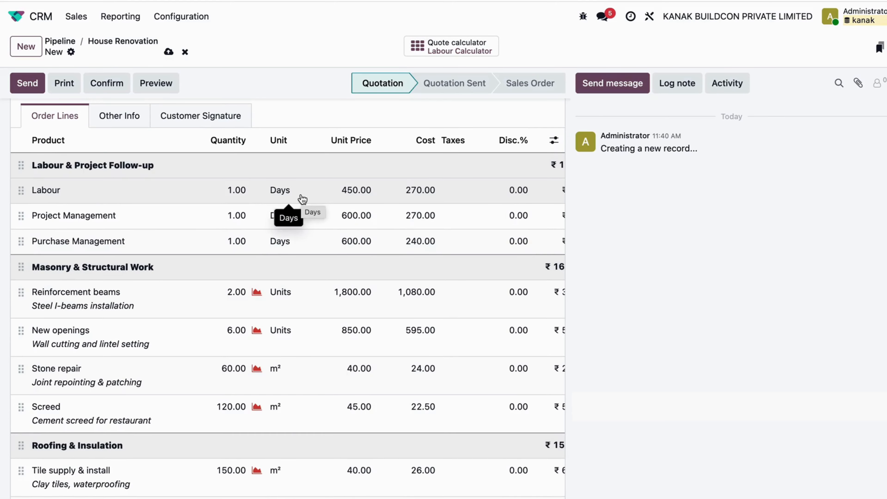
scroll(302, 199, down, 20)
scroll(302, 199, down, 6)
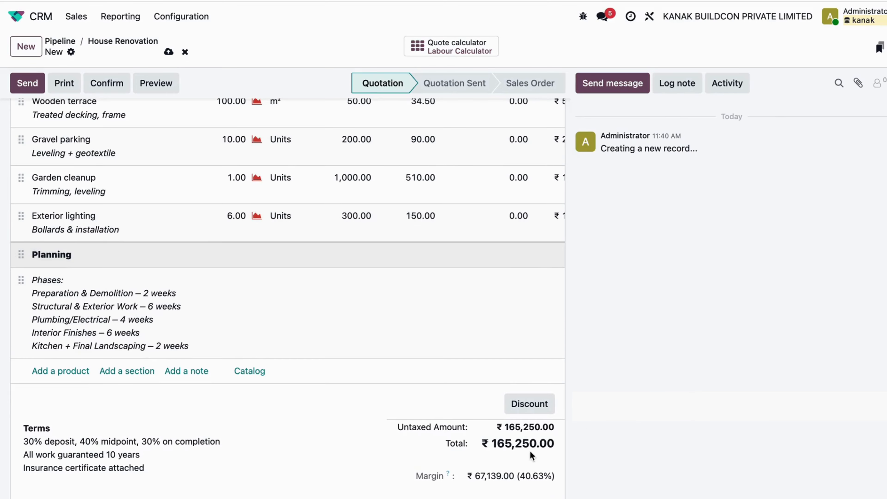
drag(492, 443, 566, 448)
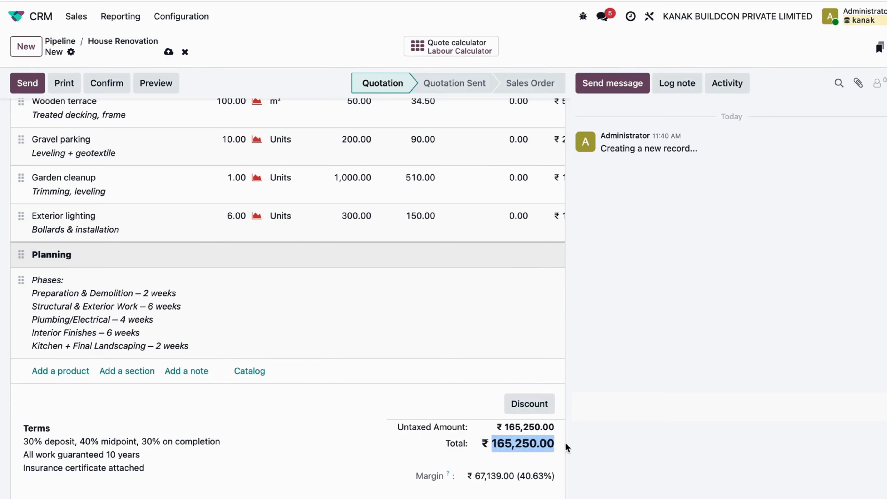
click(630, 427)
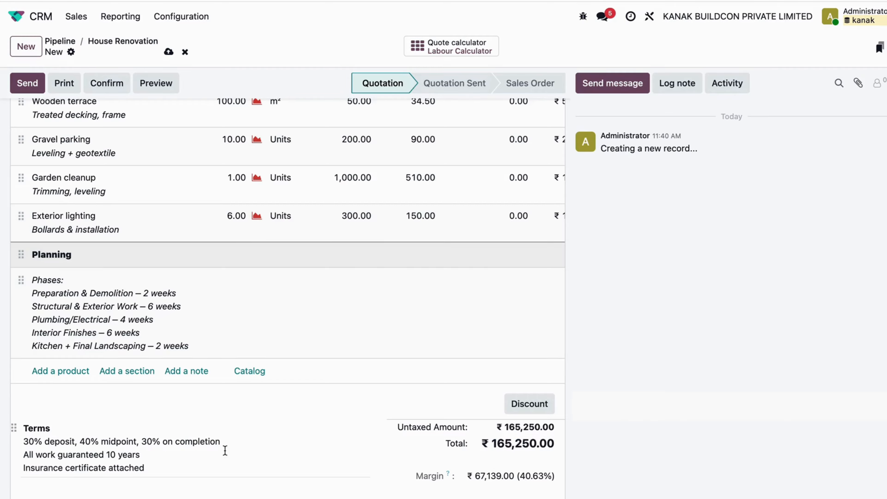
drag(210, 470, 22, 437)
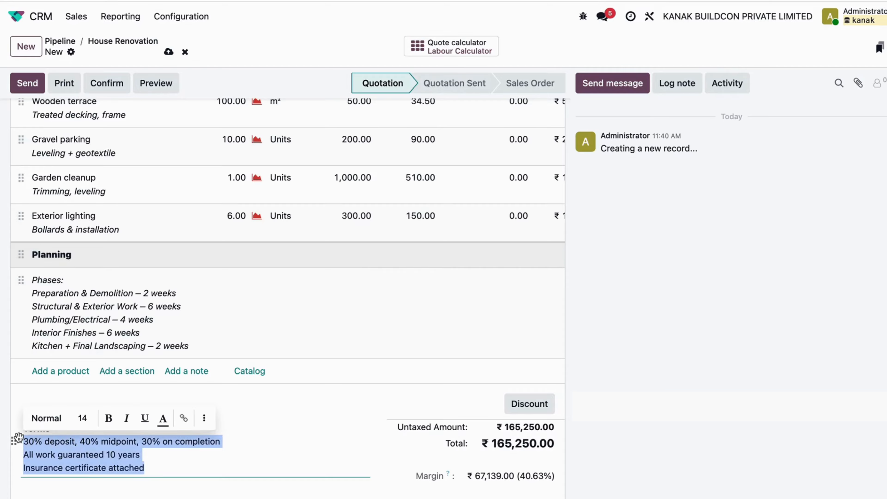
click(233, 466)
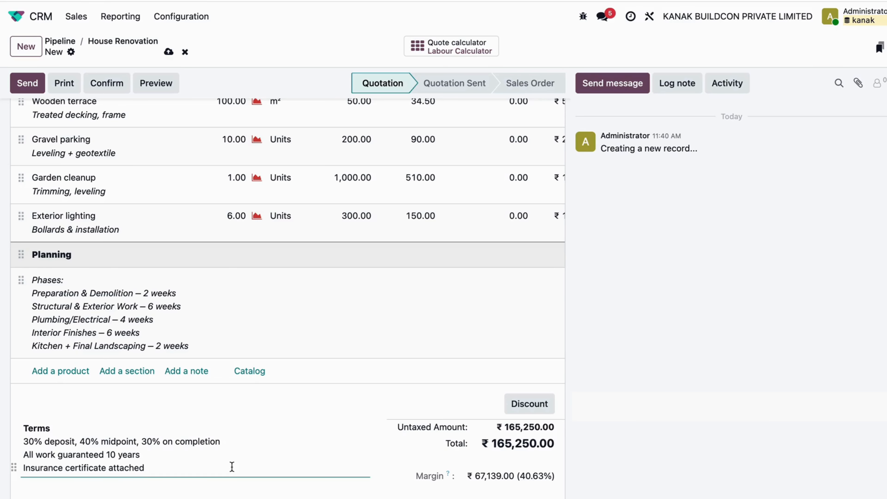
drag(210, 468, 216, 432)
click(216, 432)
scroll(313, 341, up, 5)
scroll(315, 346, up, 15)
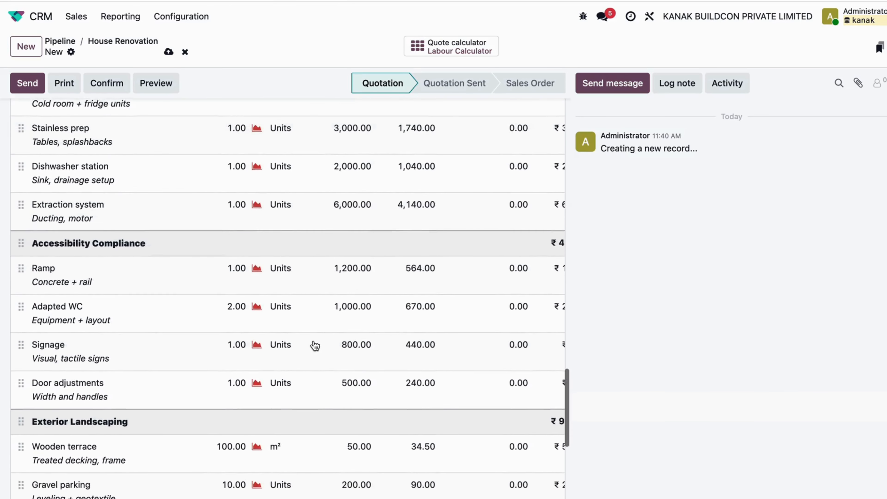
scroll(315, 346, up, 10)
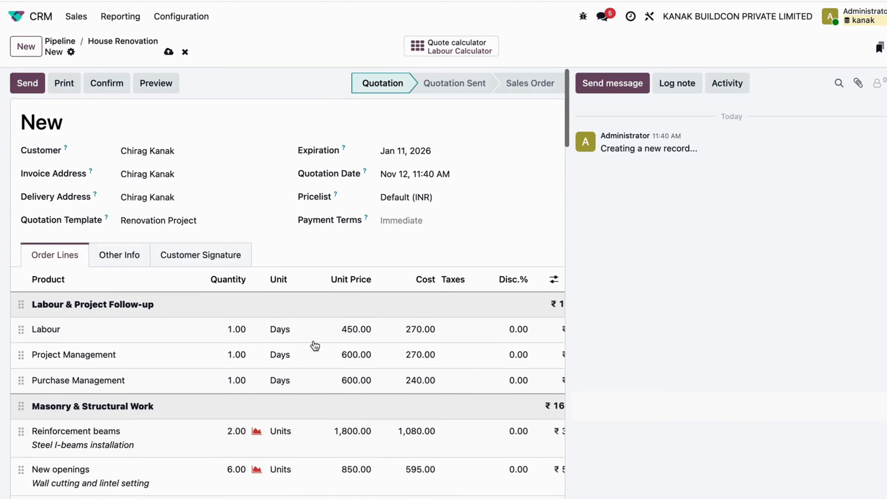
Save the new renovation quotation
click(169, 51)
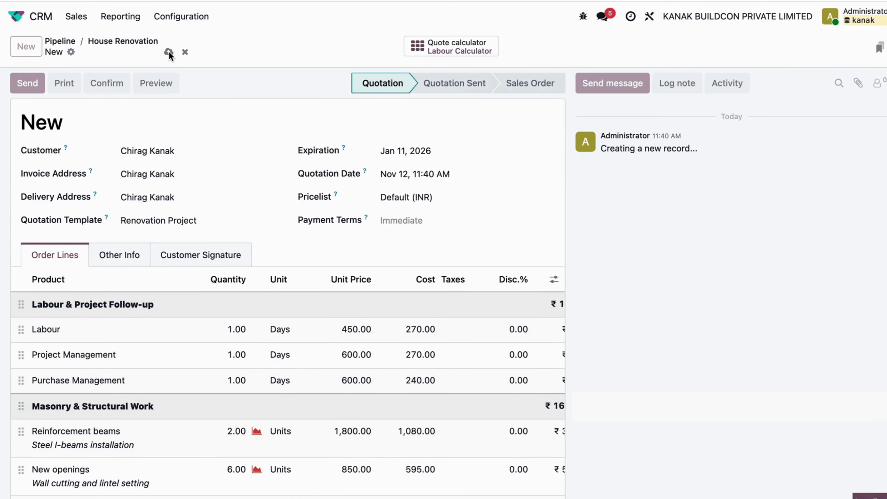
scroll(301, 231, down, 1)
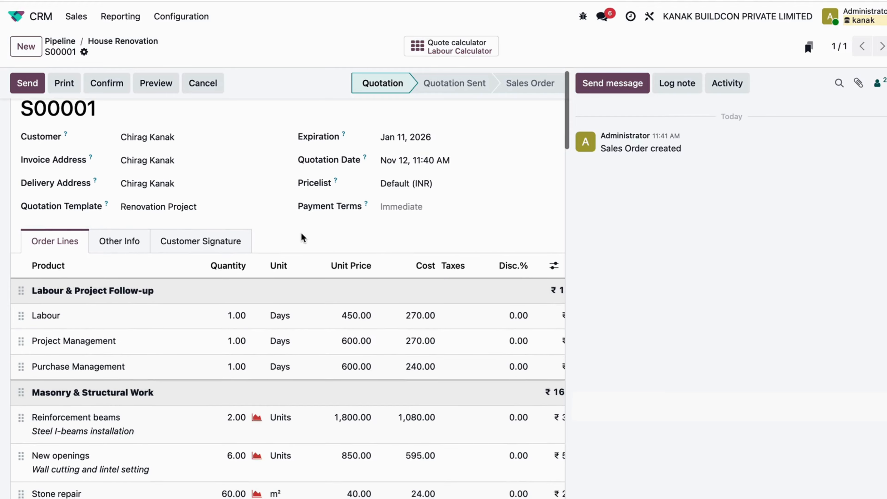
scroll(301, 236, up, 1)
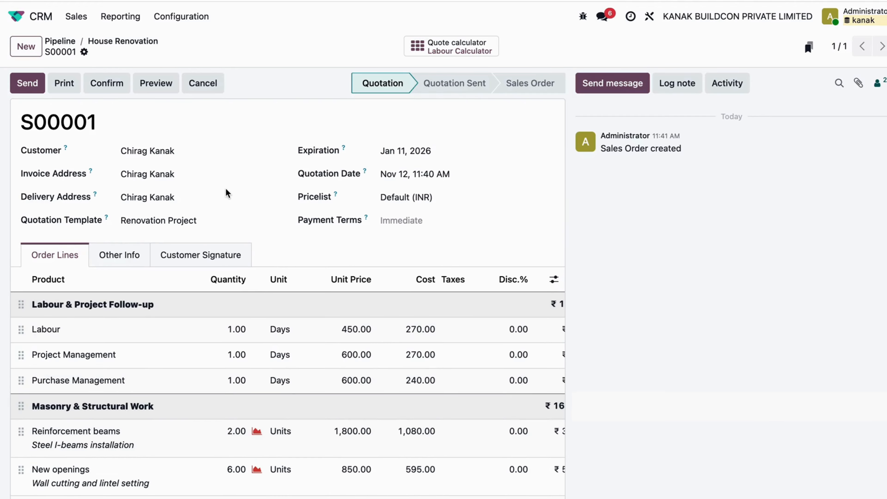
Add the lines "dasdas", "dasdsadsad" and "dasdsad" below the amount sentence in the quotation e-mail and send it to the customer
click(27, 84)
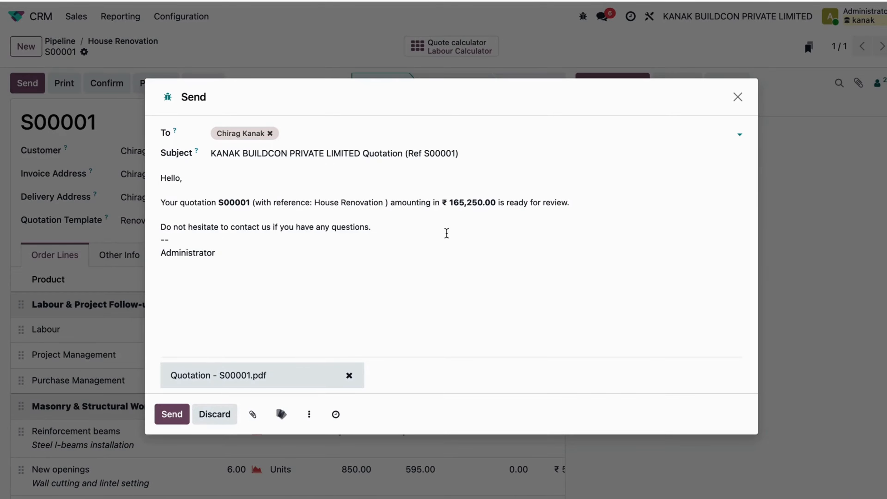
click(487, 216)
click(607, 206)
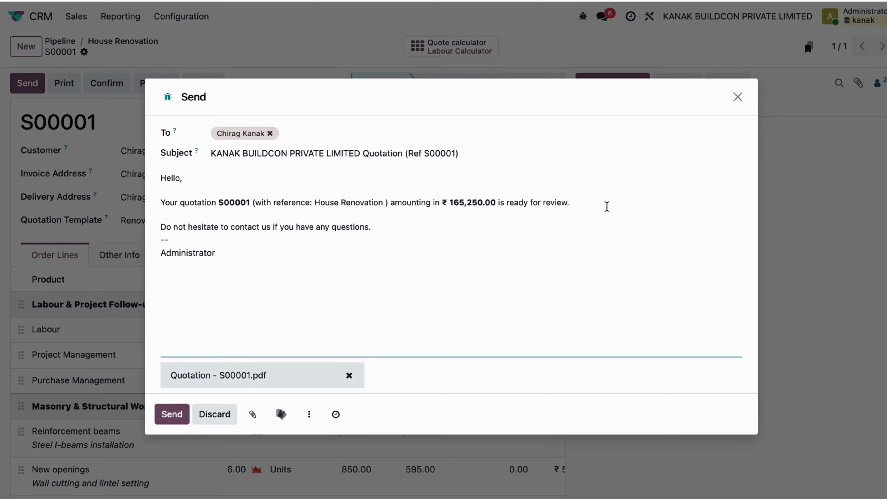
key(Return)
text(dasdas)
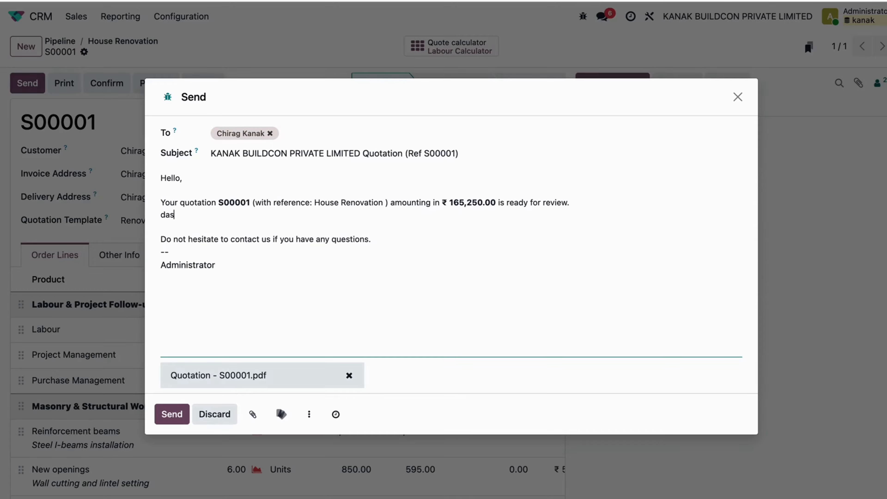
key(Return)
text(dasdsadsad)
key(Return)
text(dasdsad)
key(Return)
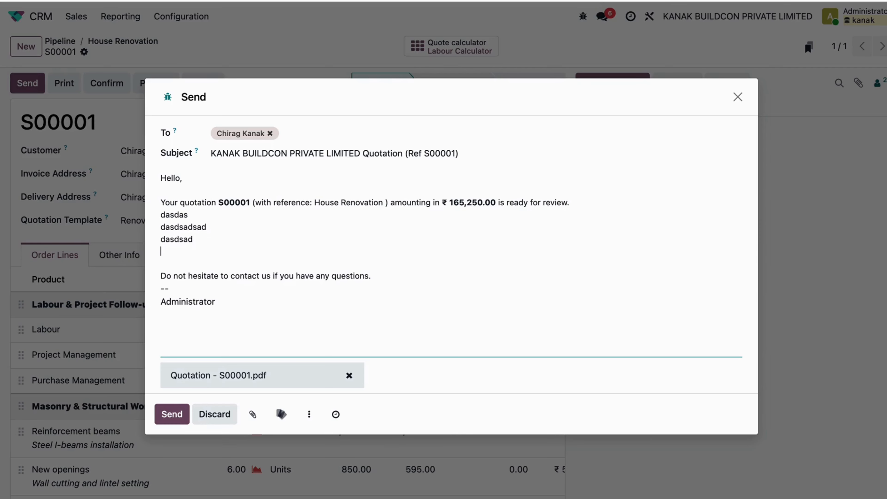
click(172, 414)
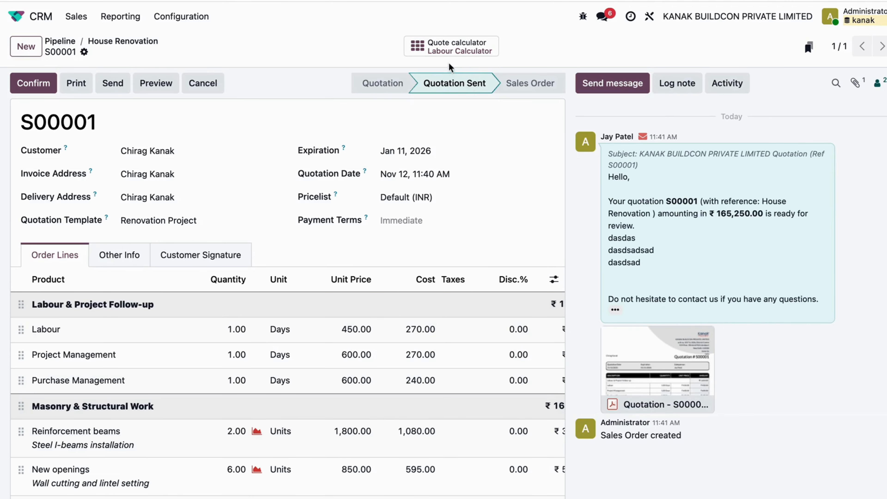
Open the quotation's Labour Calculator spreadsheet, look through its task estimation list, and return to the quotation
click(467, 52)
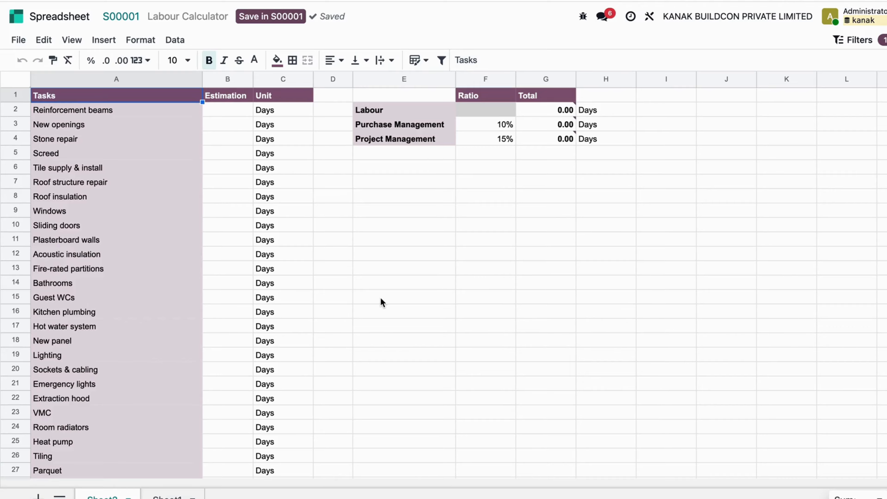
scroll(227, 302, down, 5)
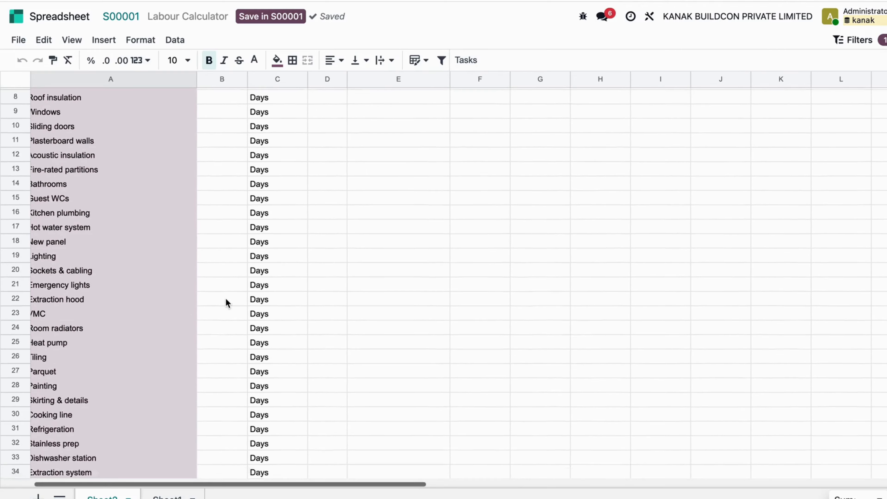
scroll(225, 301, down, 3)
scroll(245, 286, up, 8)
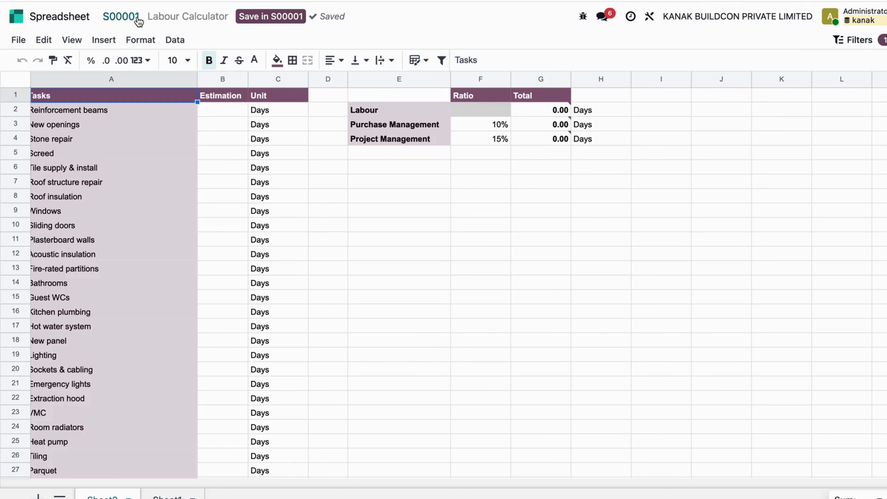
click(128, 18)
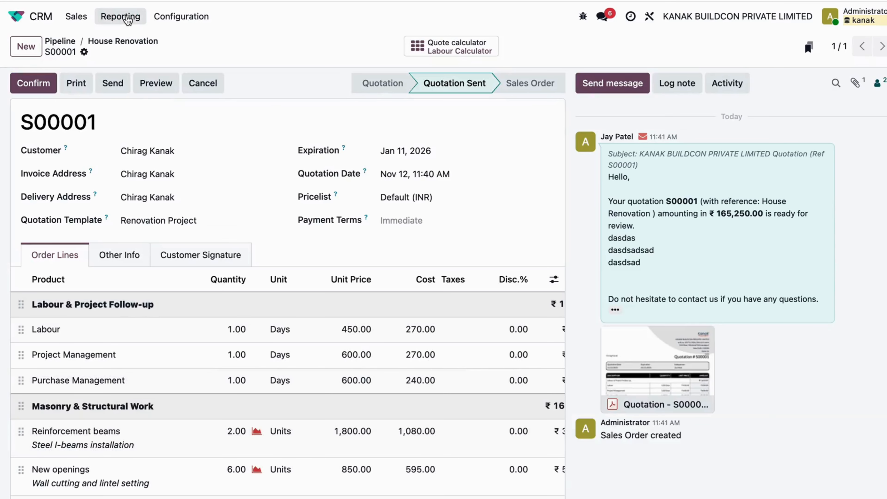
Open the quotation PDF attached to the sent message, look through its pages, and close the preview
mouse_move(631, 364)
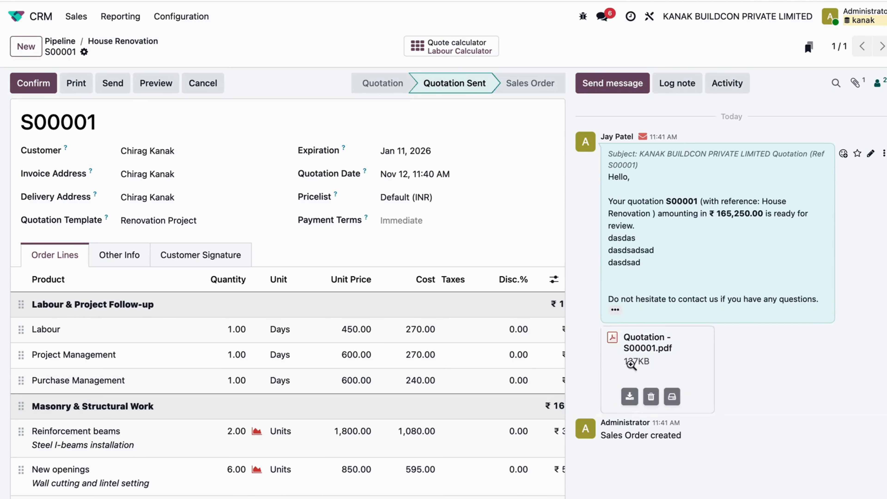
click(655, 355)
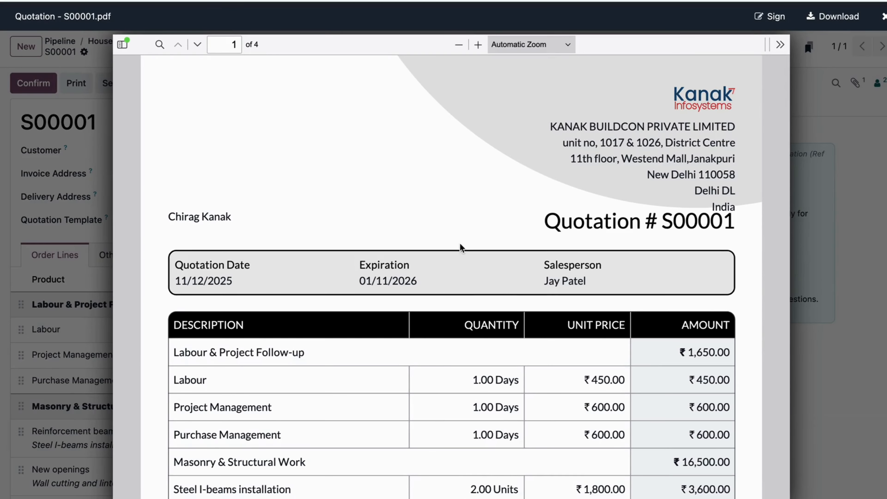
scroll(460, 244, down, 10)
scroll(460, 242, down, 15)
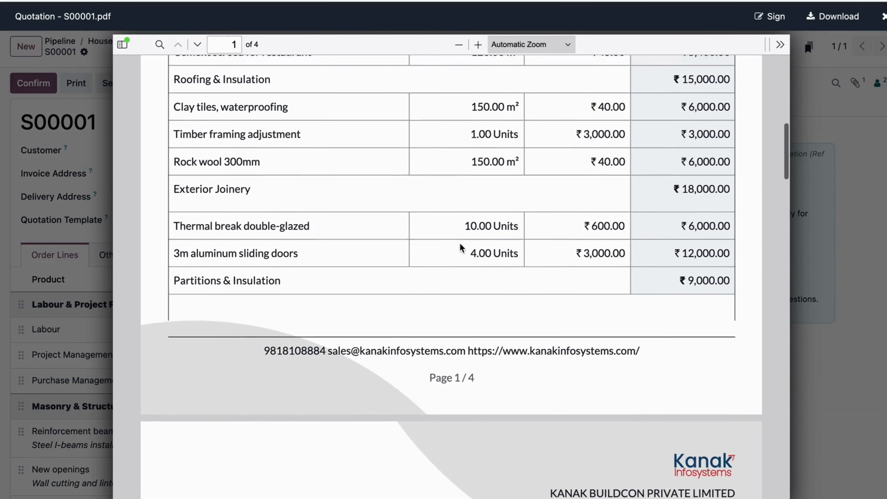
scroll(460, 242, down, 20)
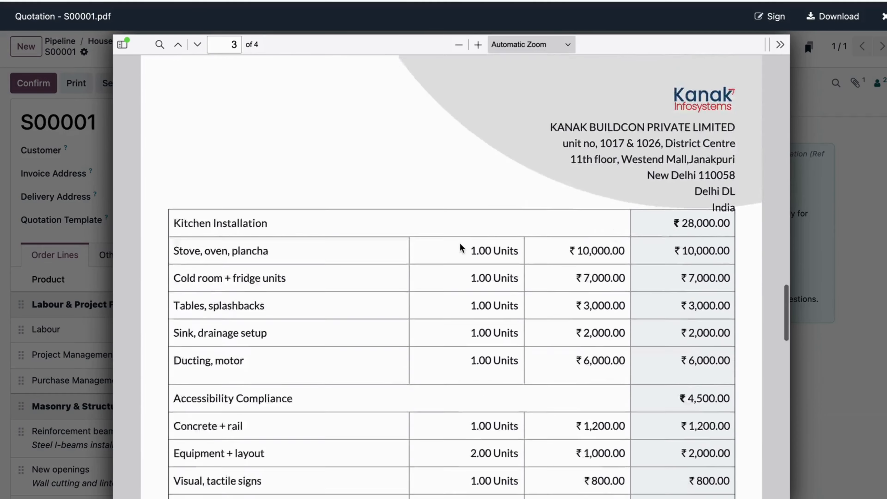
scroll(460, 243, up, 20)
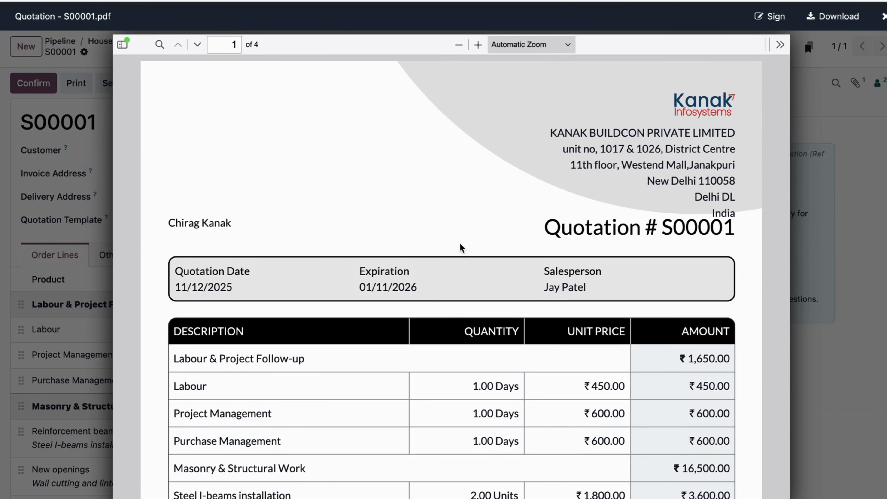
key(Escape)
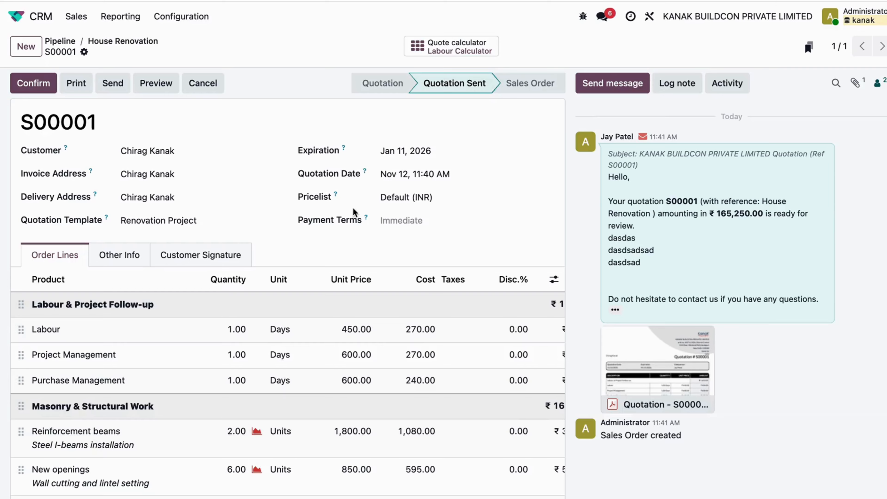
Examine the quotation's order line columns, including the line amounts and section subtotals
scroll(353, 207, down, 5)
scroll(399, 276, right, 3)
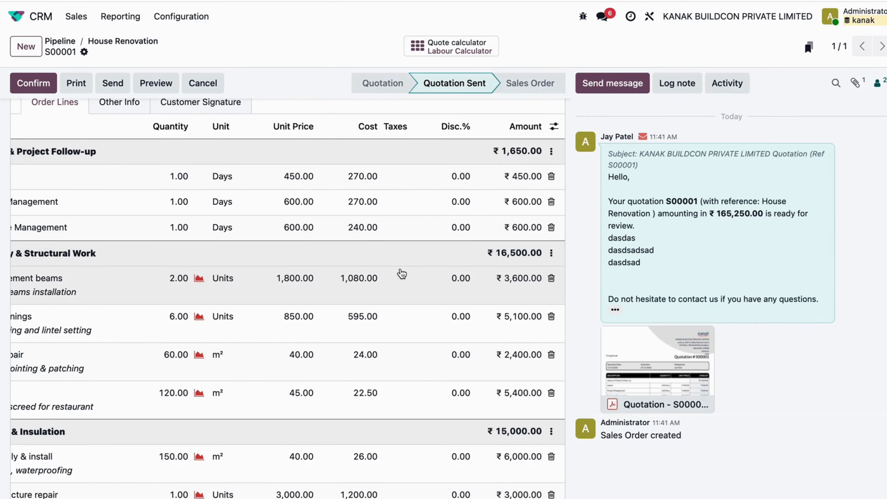
scroll(401, 274, left, 3)
scroll(402, 274, right, 3)
scroll(402, 274, left, 3)
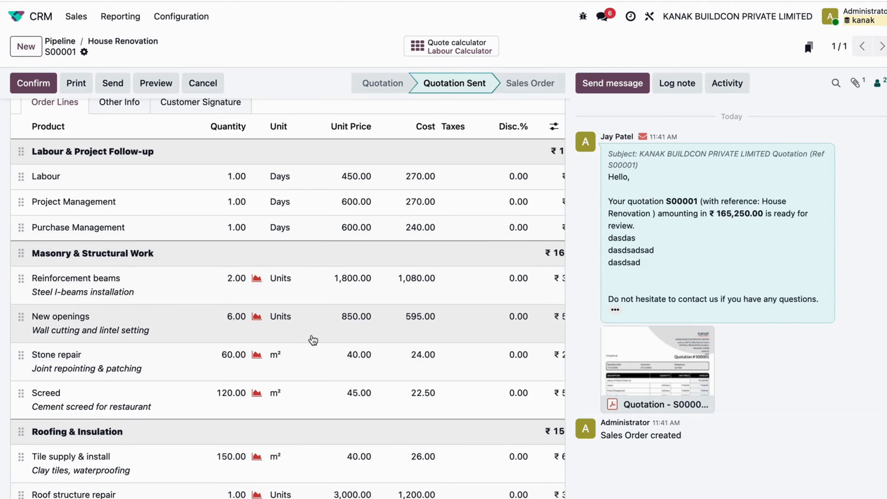
scroll(313, 340, right, 3)
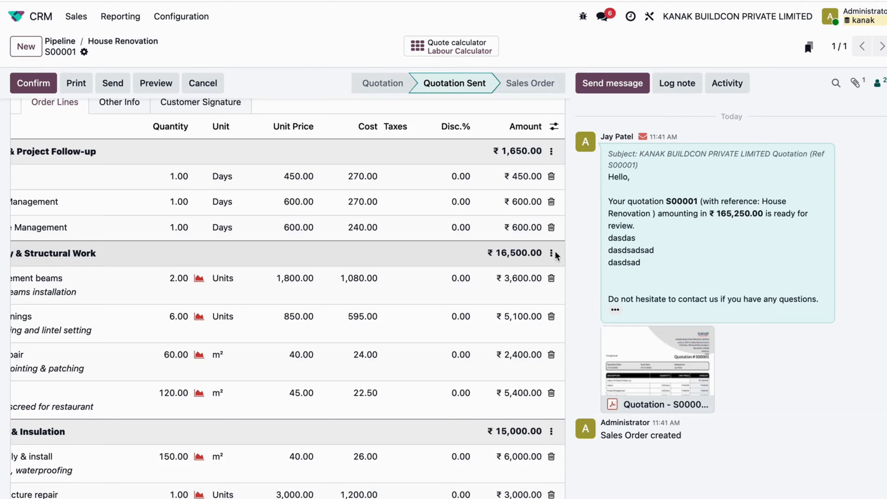
Hide the composition of the Masonry & Structural Work section in the quotation's order lines and save the quotation
click(552, 253)
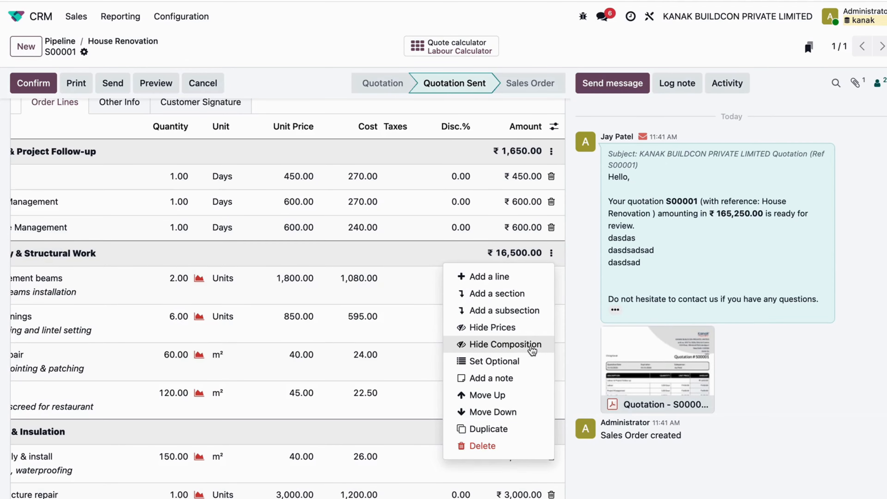
click(522, 354)
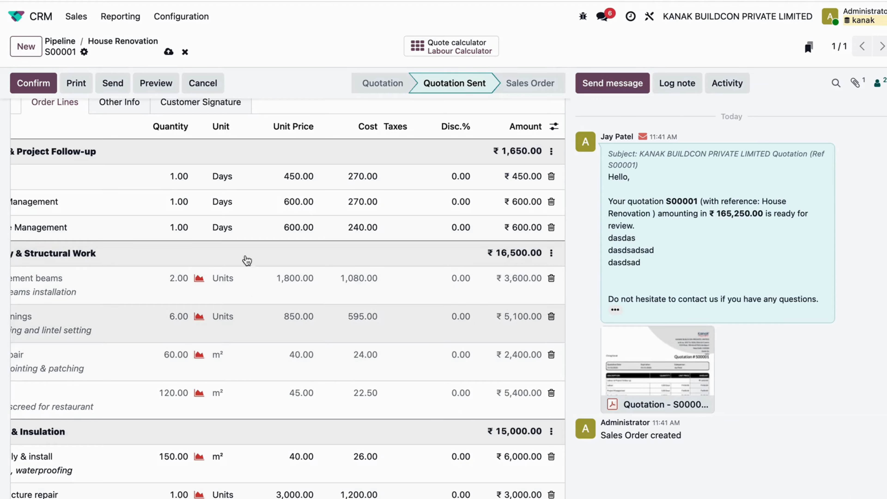
click(169, 51)
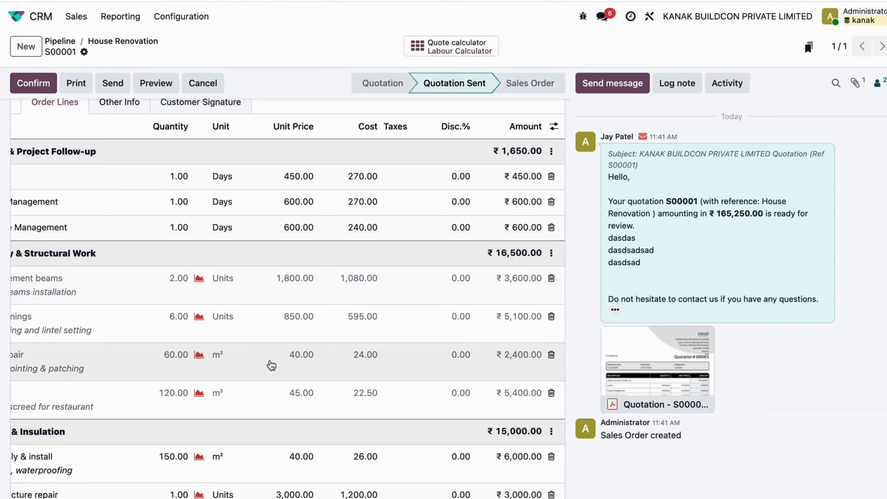
Hide the prices of the Masonry & Structural Work section in the quotation's order lines and save the quotation
click(551, 253)
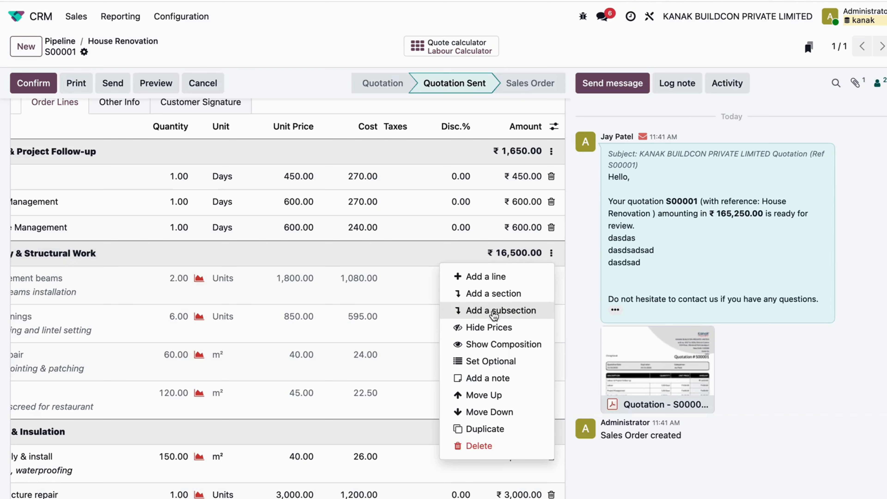
click(490, 328)
click(168, 52)
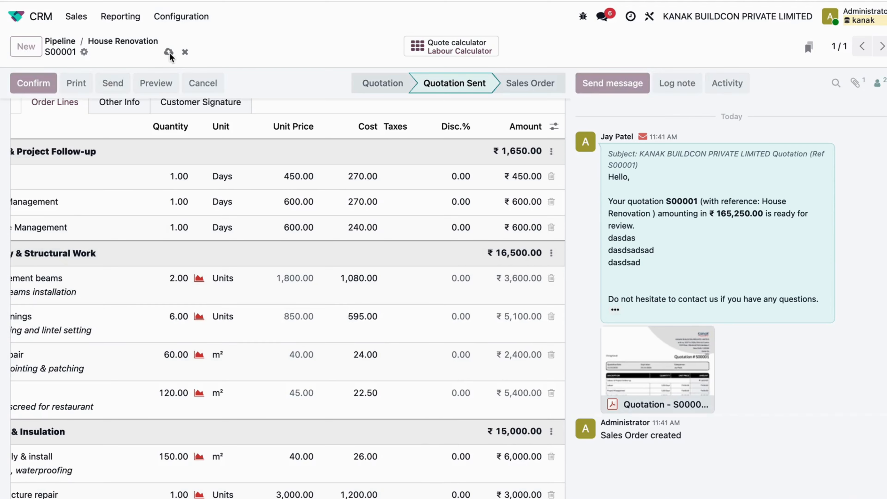
Print the Quotation / Order report, open the downloaded PDF, check the Masonry & Structural Work lines on its first page, and close it
click(84, 52)
mouse_move(123, 74)
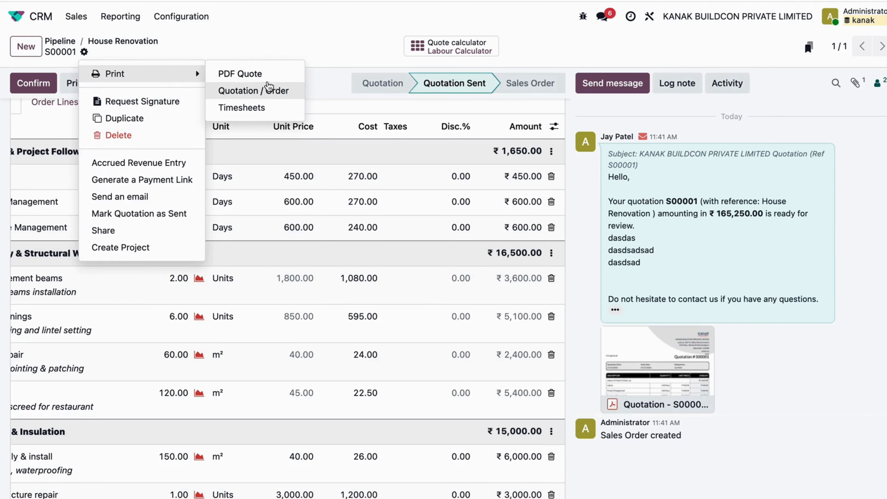
click(268, 91)
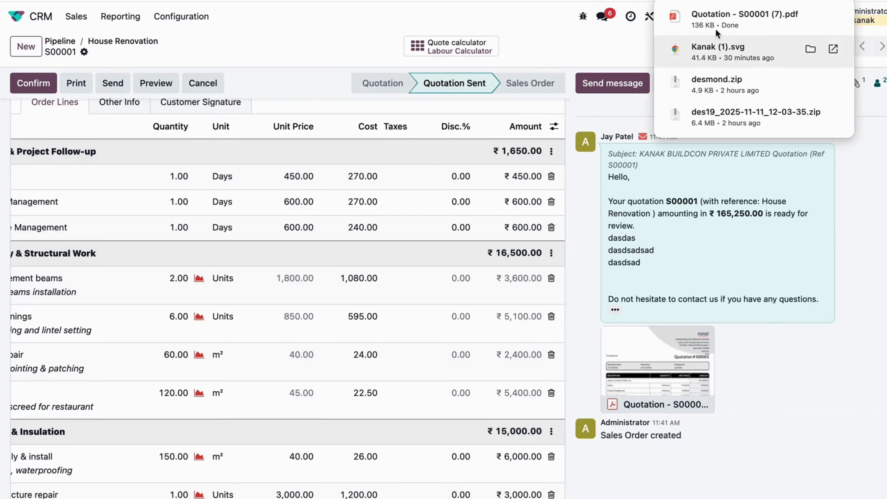
click(759, 20)
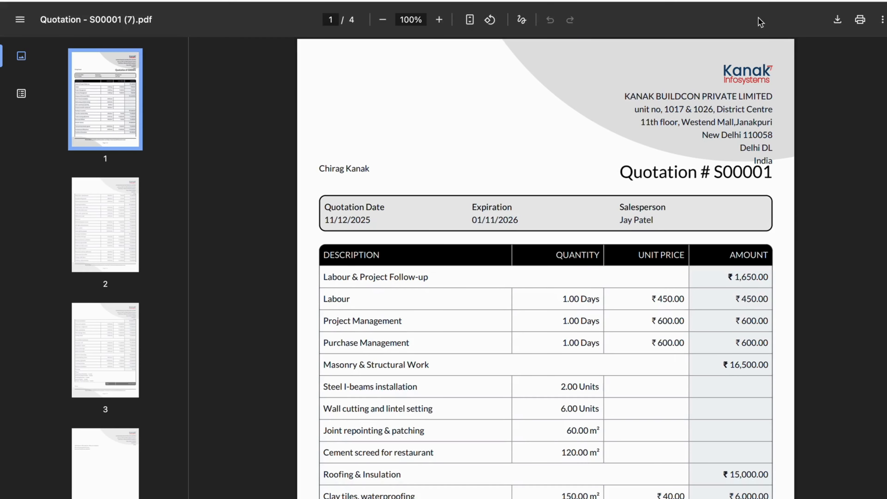
scroll(609, 170, down, 3)
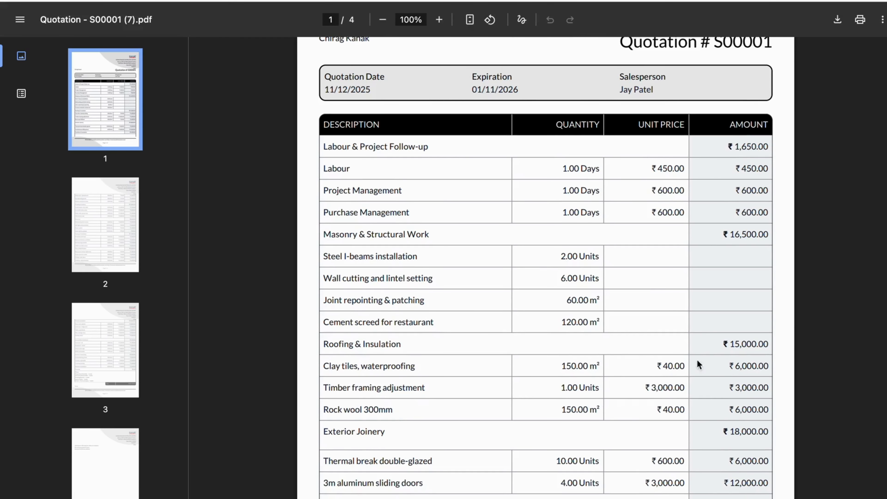
scroll(705, 289, down, 10)
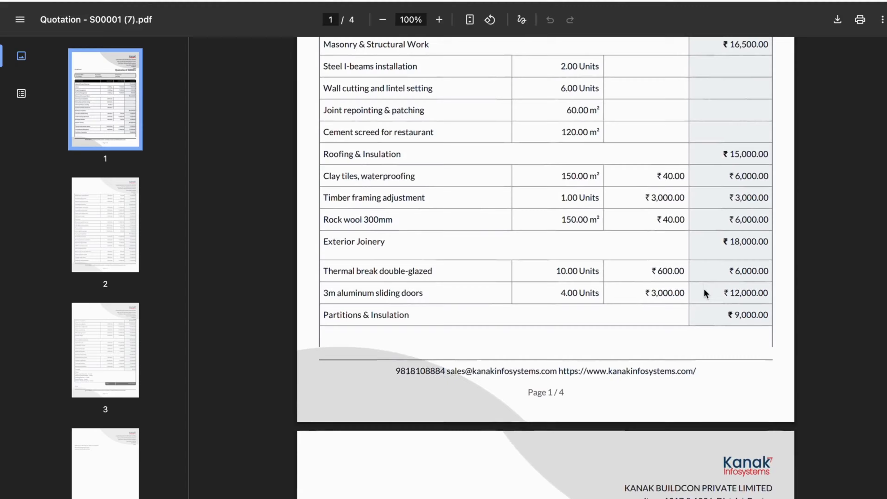
key(super+w)
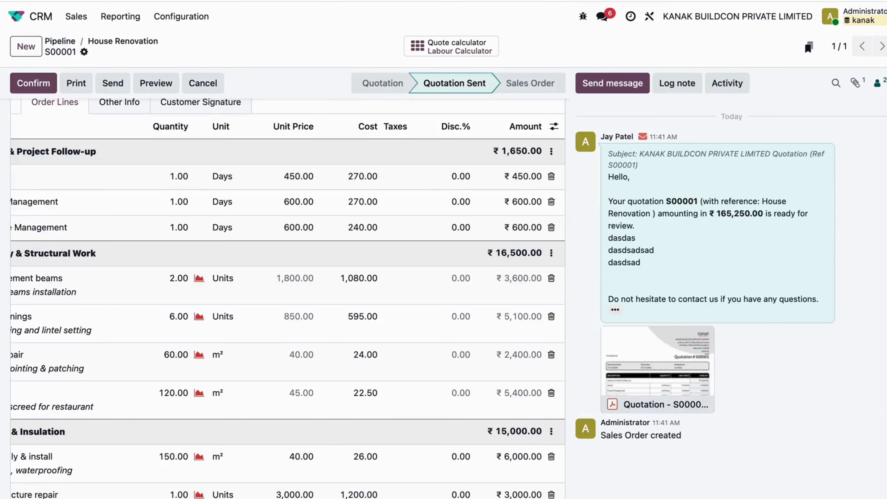
click(552, 152)
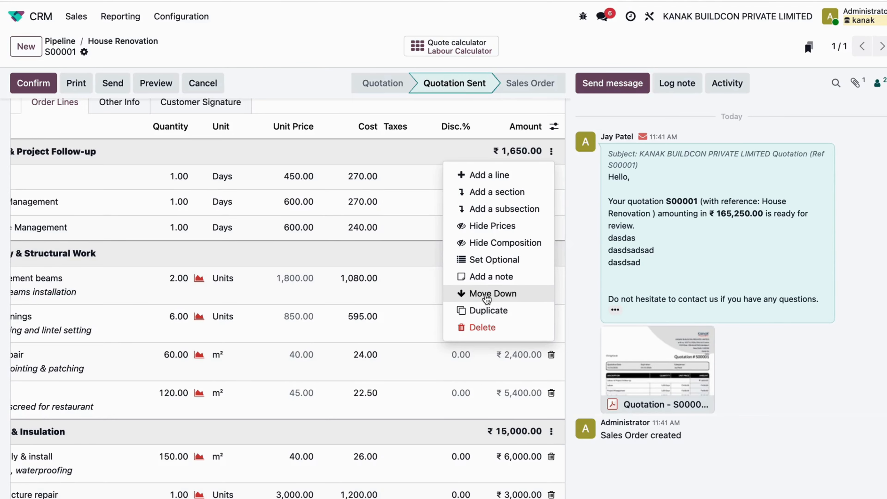
click(319, 78)
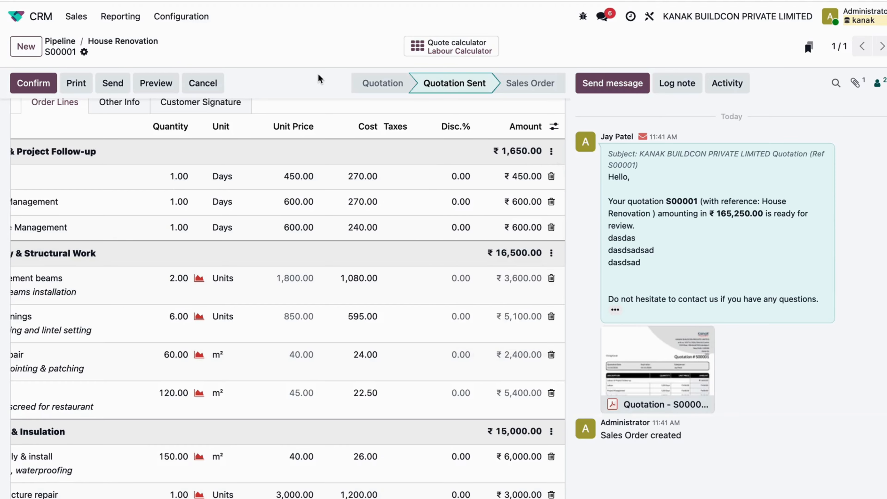
Confirm the House Renovation quotation as a sales order
scroll(333, 280, left, 2)
scroll(333, 279, up, 5)
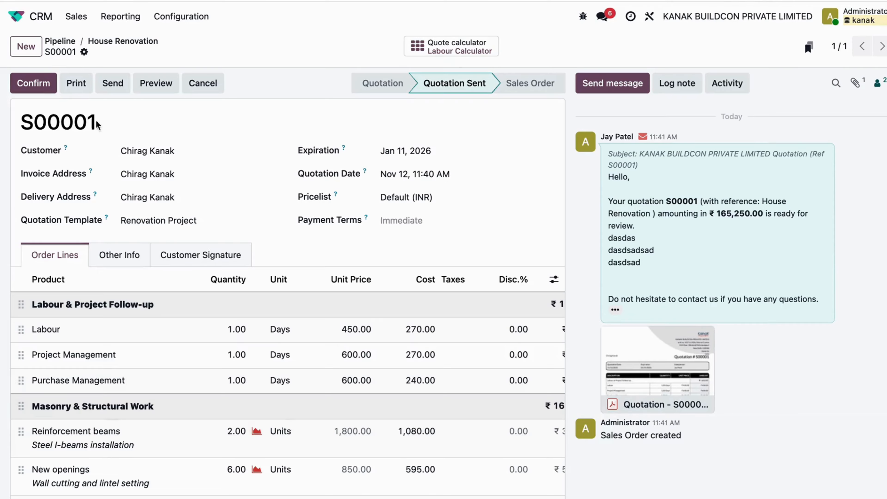
click(39, 90)
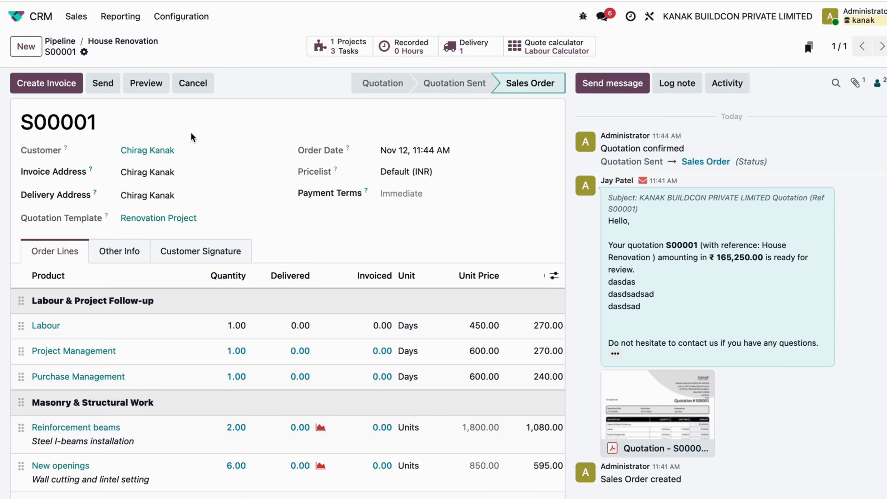
View the tasks of the sales order's project and return to the order by way of the House Renovation opportunity
click(323, 47)
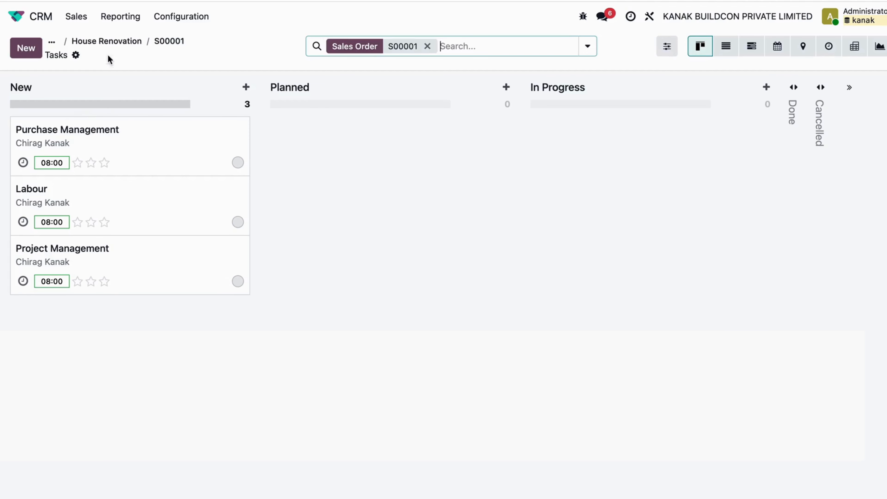
click(108, 42)
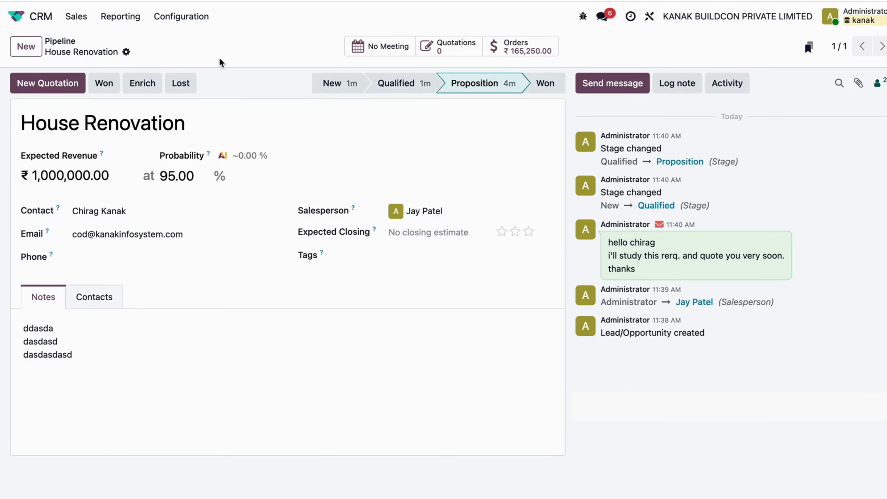
click(518, 52)
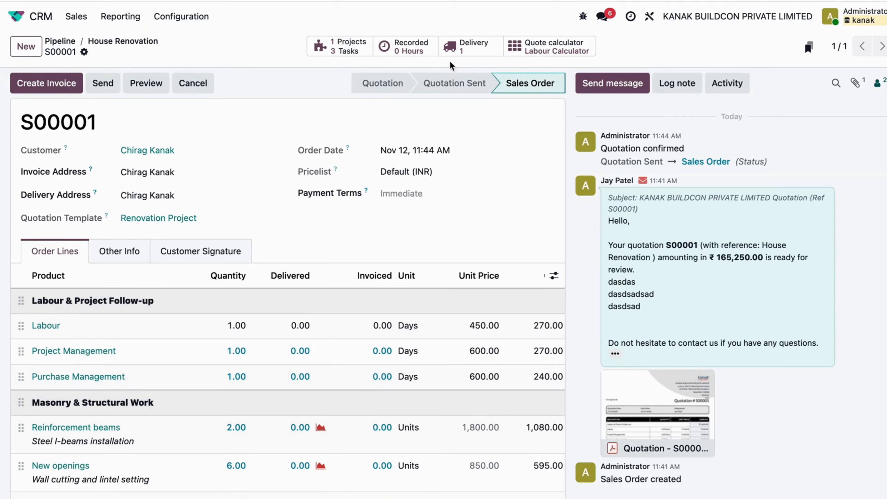
Open the sales order's delivery and examine the demand and availability of the products in its operations list
click(473, 47)
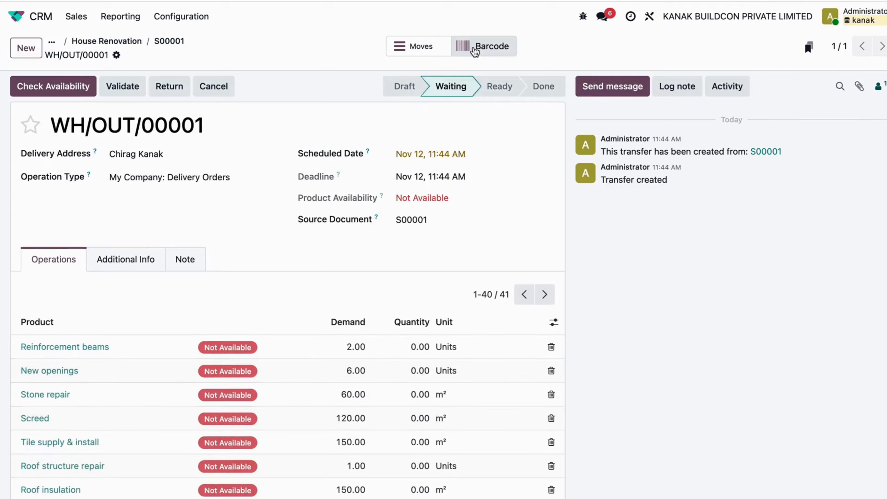
scroll(264, 212, down, 3)
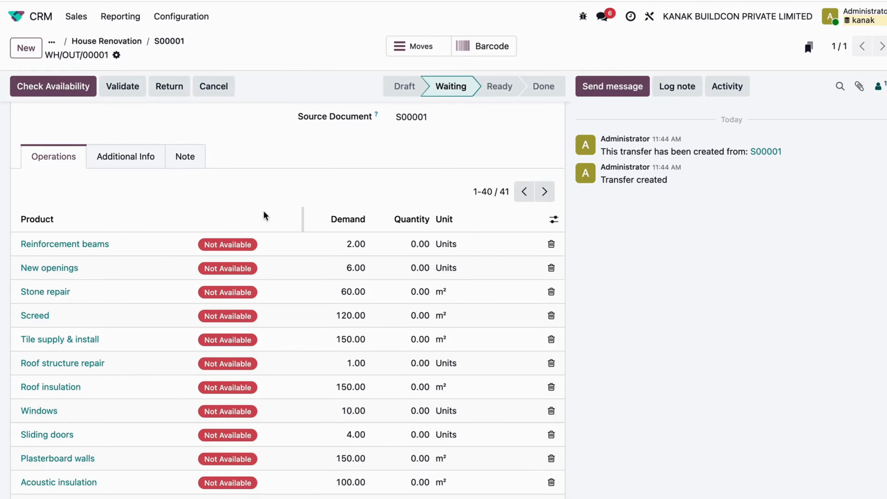
scroll(263, 210, down, 2)
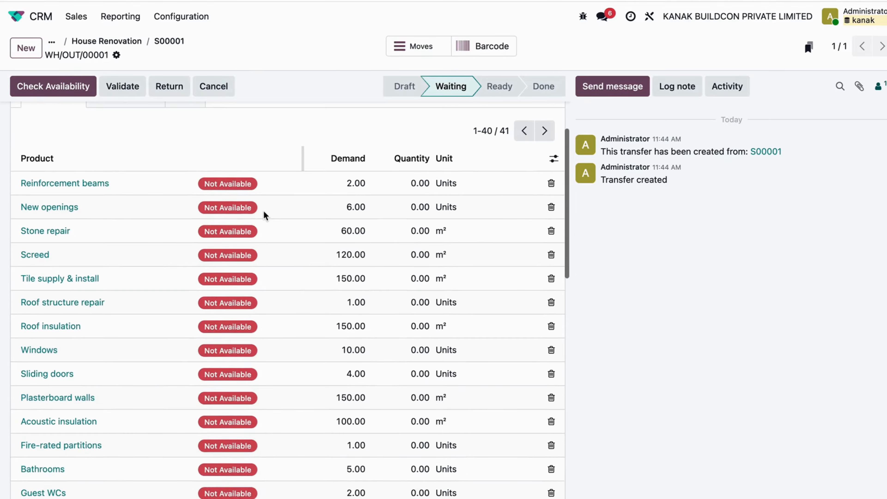
scroll(165, 218, down, 2)
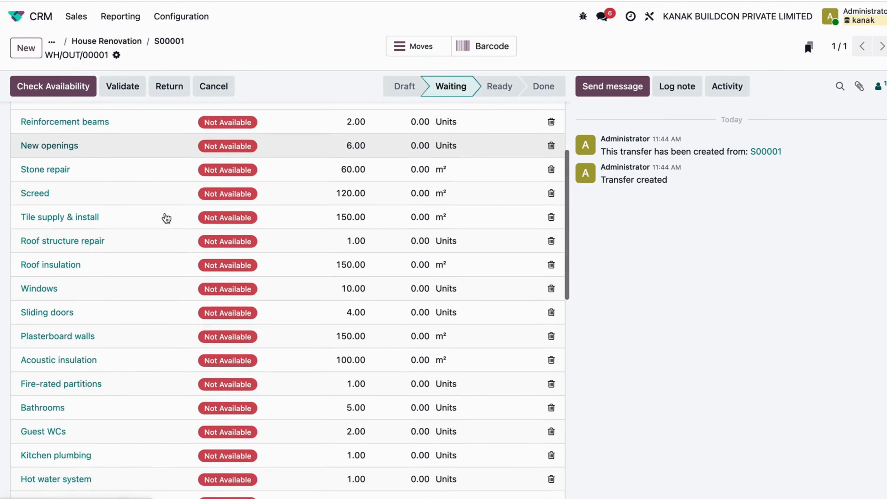
scroll(166, 218, down, 20)
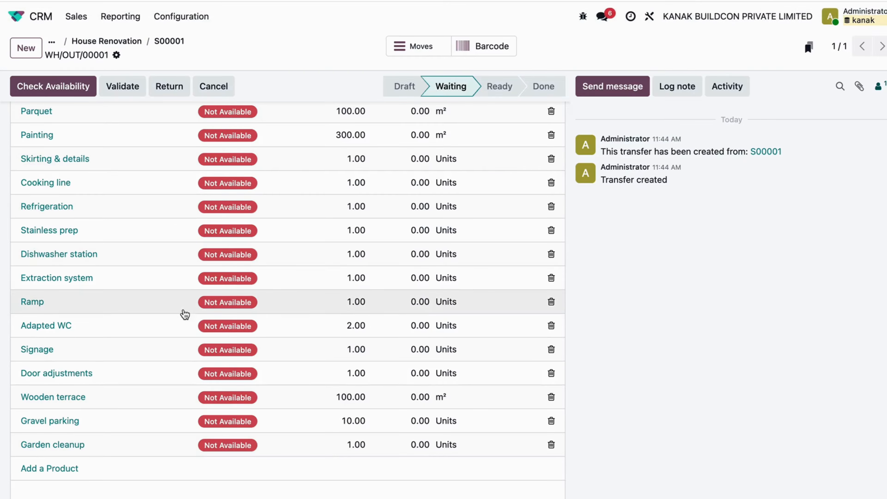
Switch to the Project app and open the dashboard of the House Renovation order's project
click(15, 17)
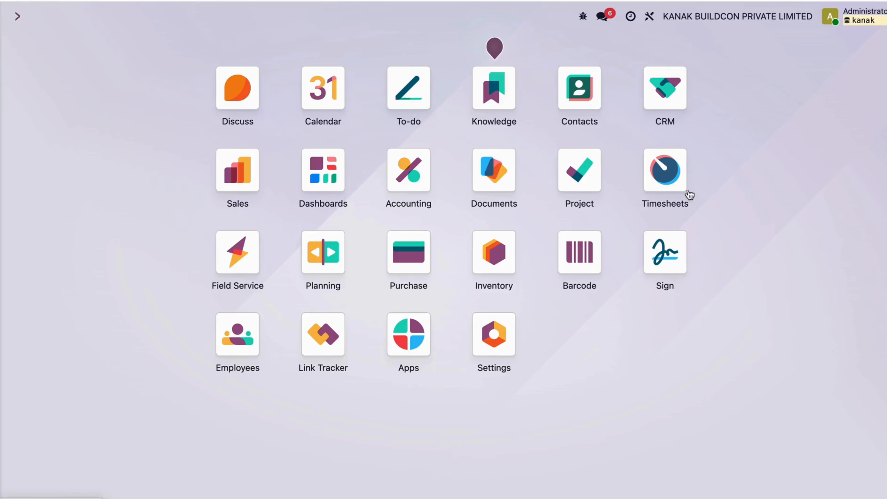
click(580, 171)
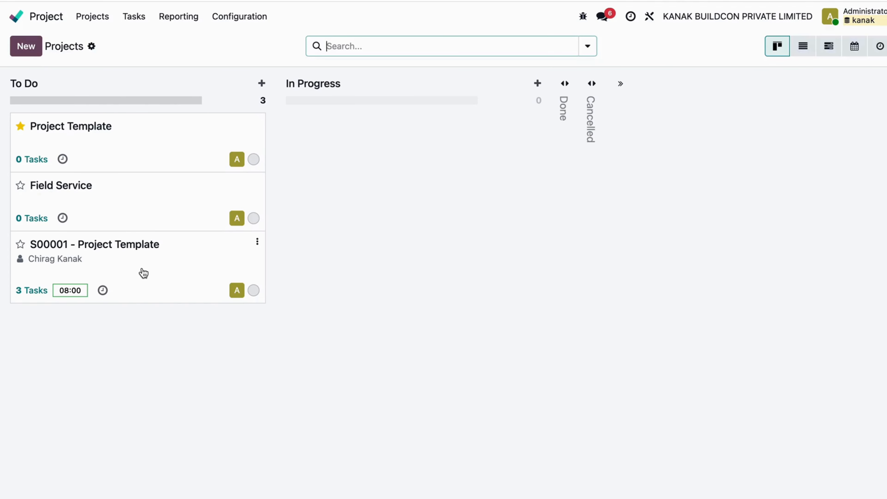
click(257, 243)
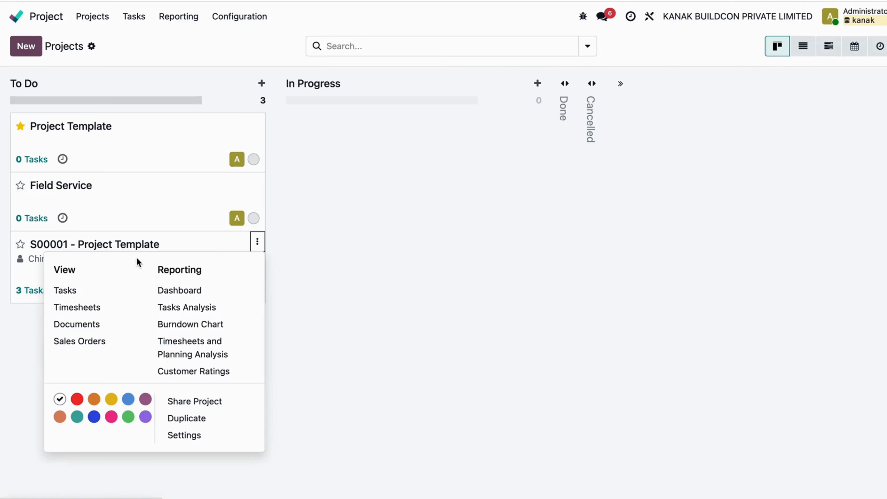
click(179, 290)
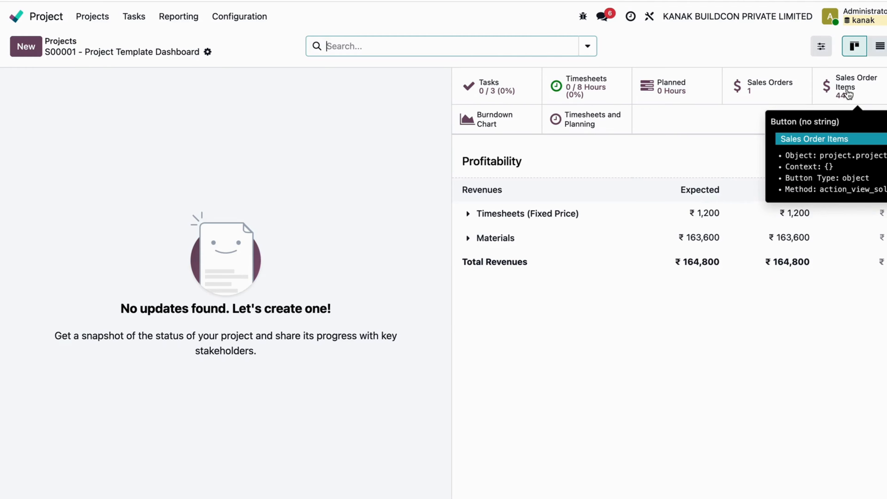
Expand the Timesheets (Fixed Price) and Materials revenues in the project's profitability report and examine the total revenues
click(468, 214)
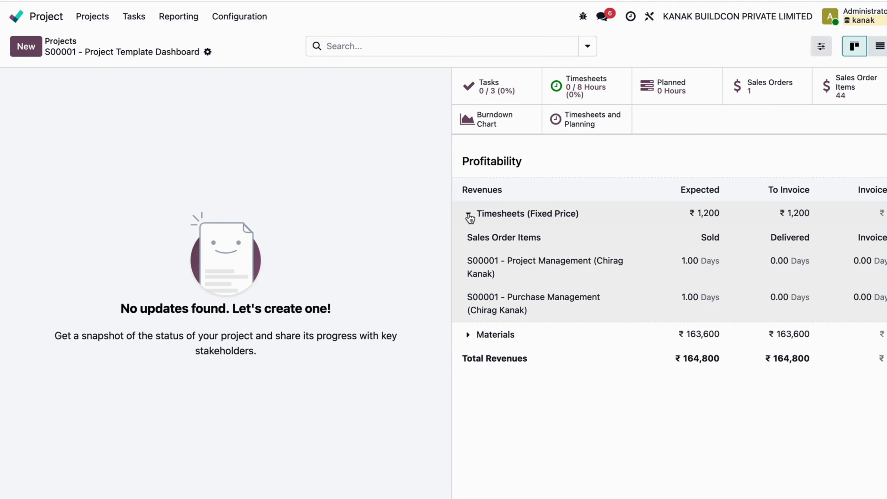
click(469, 336)
scroll(614, 244, down, 2)
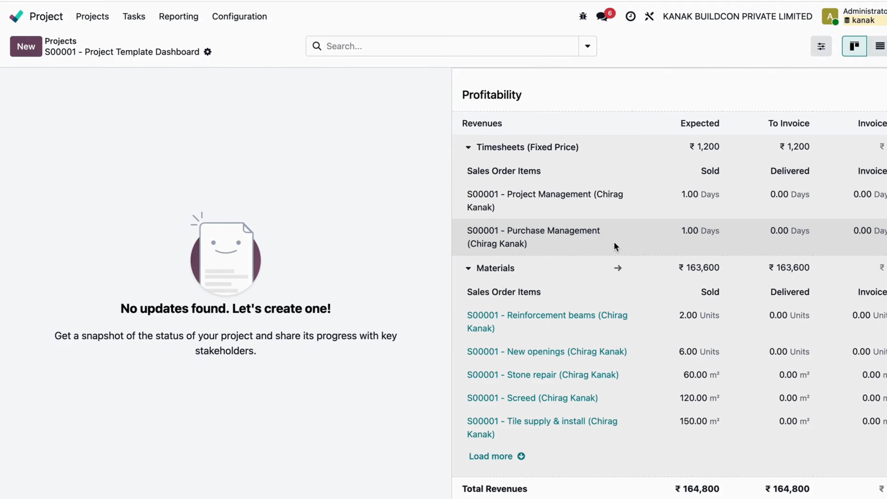
drag(680, 489, 808, 486)
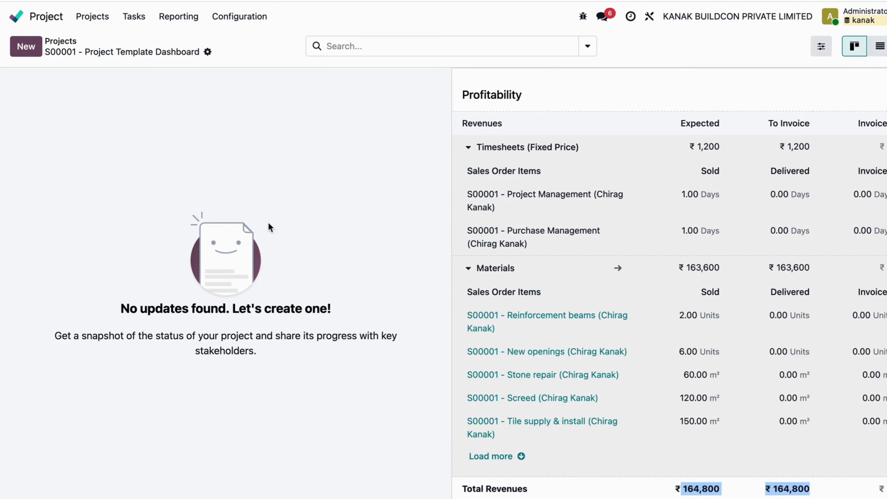
Open the task board of the House Renovation order's project and turn on its Top Menu
click(86, 18)
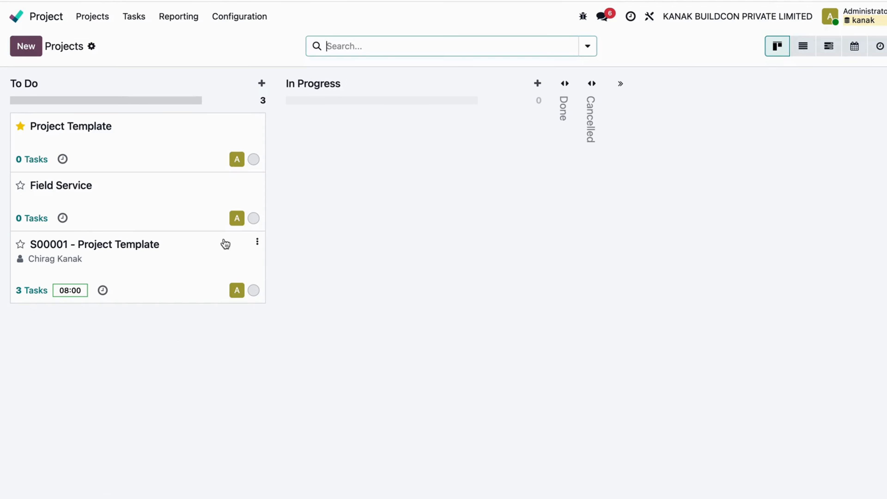
click(258, 242)
click(135, 249)
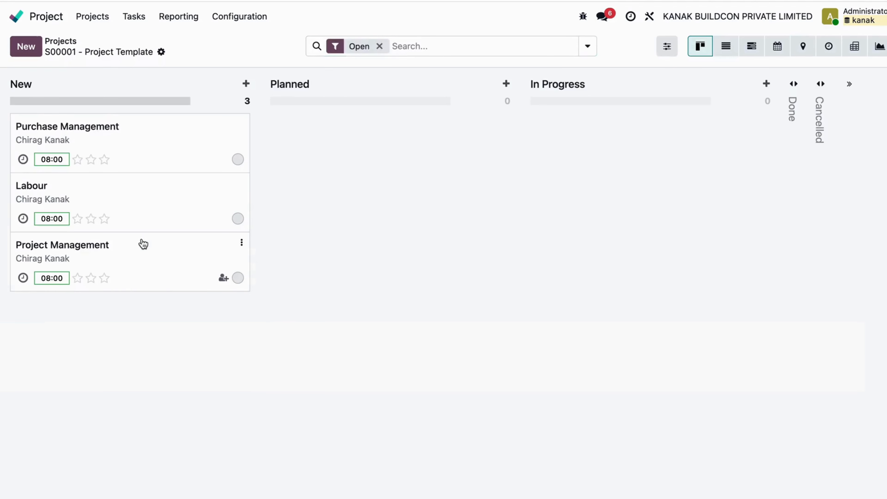
click(142, 244)
click(139, 42)
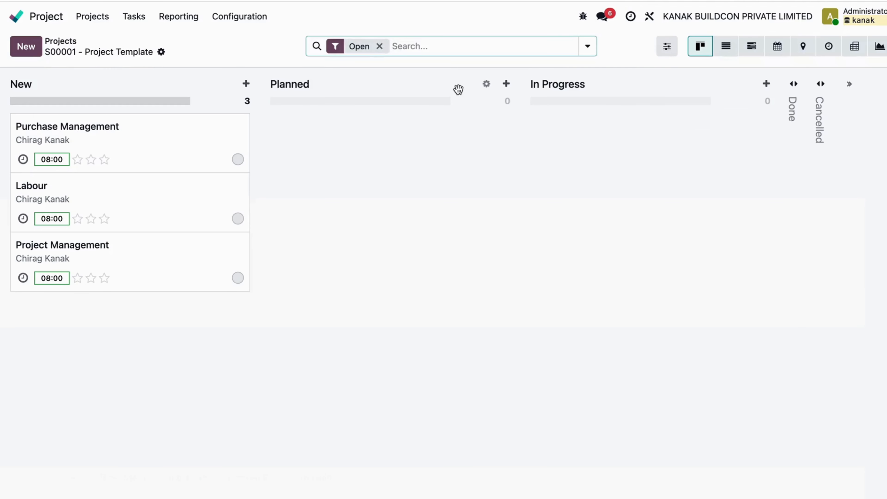
click(666, 52)
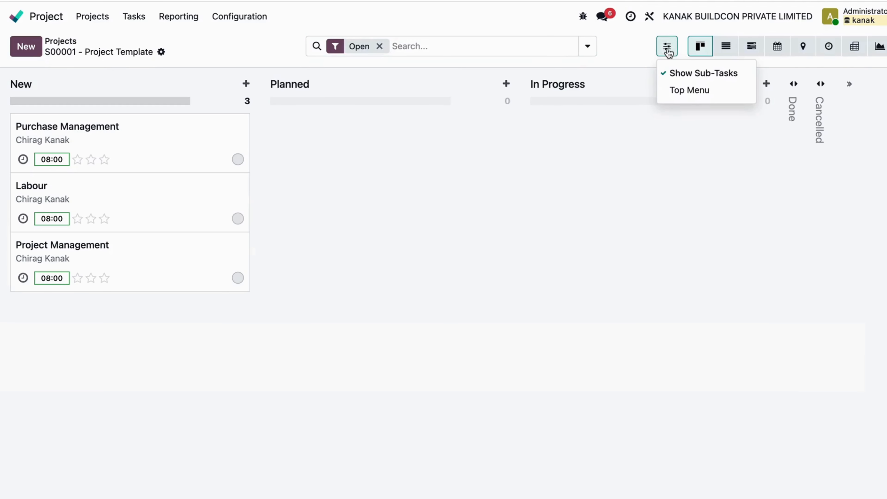
click(696, 91)
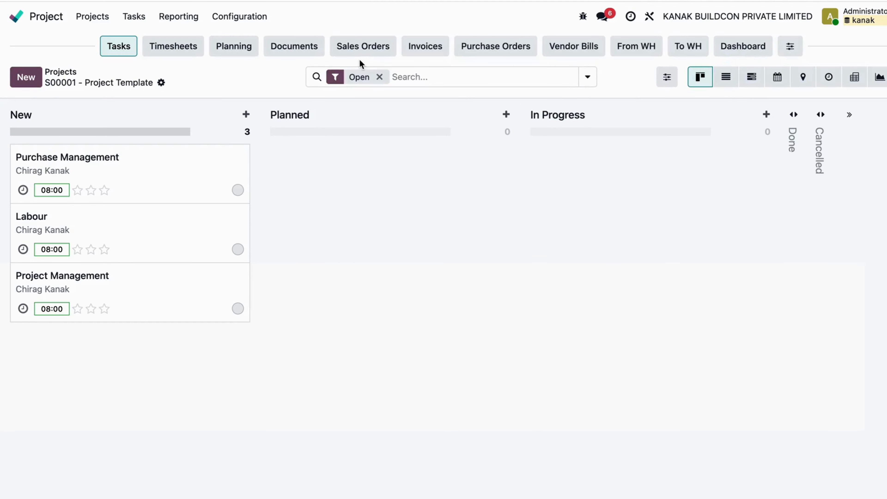
Open the project's outgoing warehouse delivery and examine the demand and availability of its products
click(639, 51)
click(325, 144)
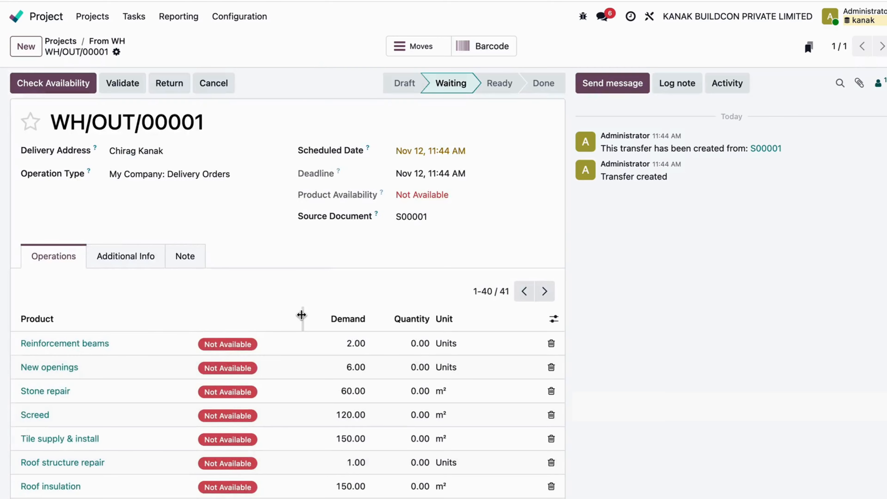
scroll(301, 313, down, 15)
scroll(303, 319, up, 15)
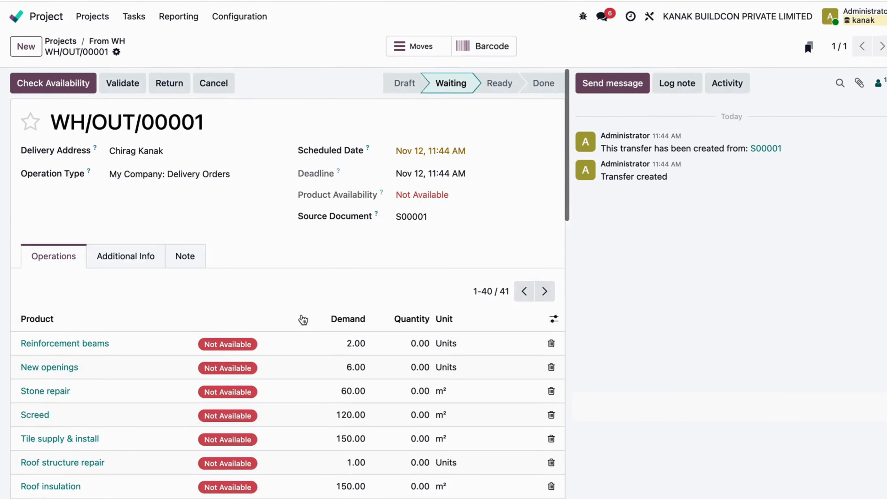
scroll(303, 320, down, 6)
scroll(303, 320, up, 6)
click(121, 43)
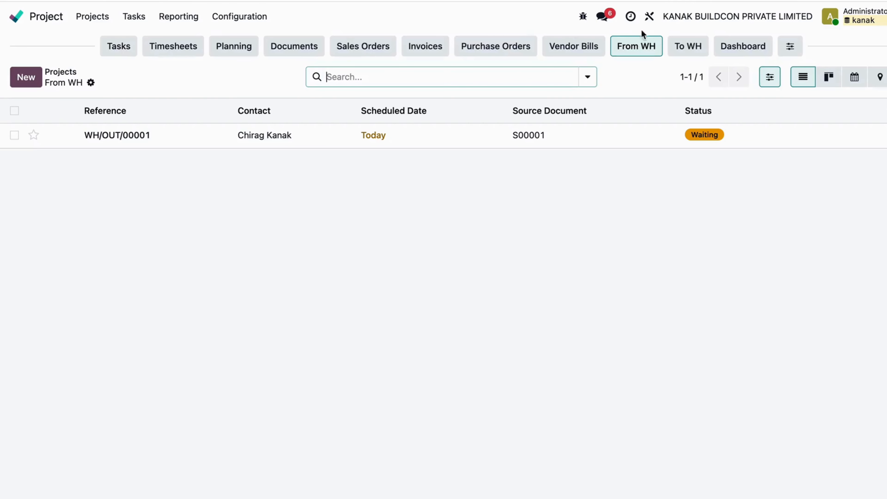
Check the project's incoming warehouse receipts, outgoing deliveries, and purchase orders for existing records
click(688, 53)
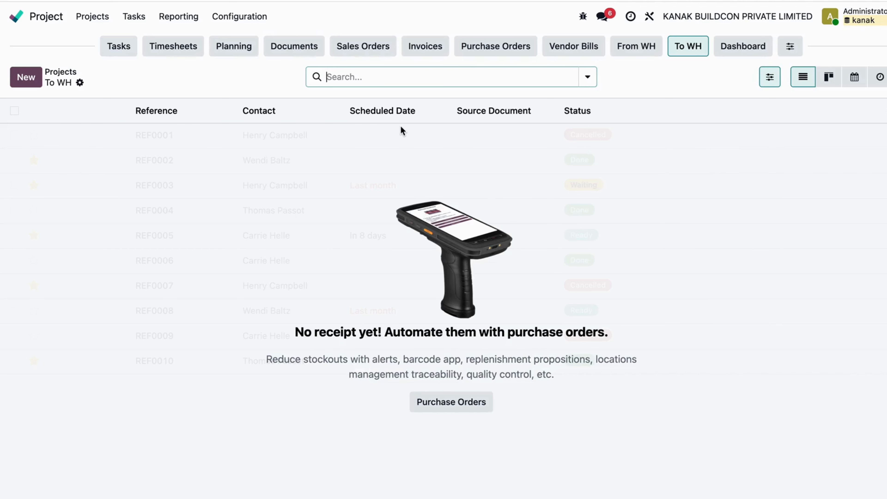
click(629, 49)
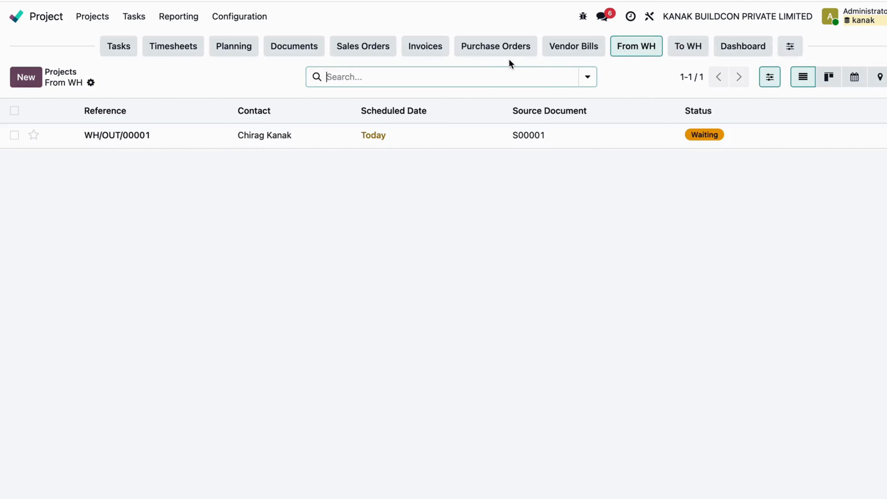
click(494, 55)
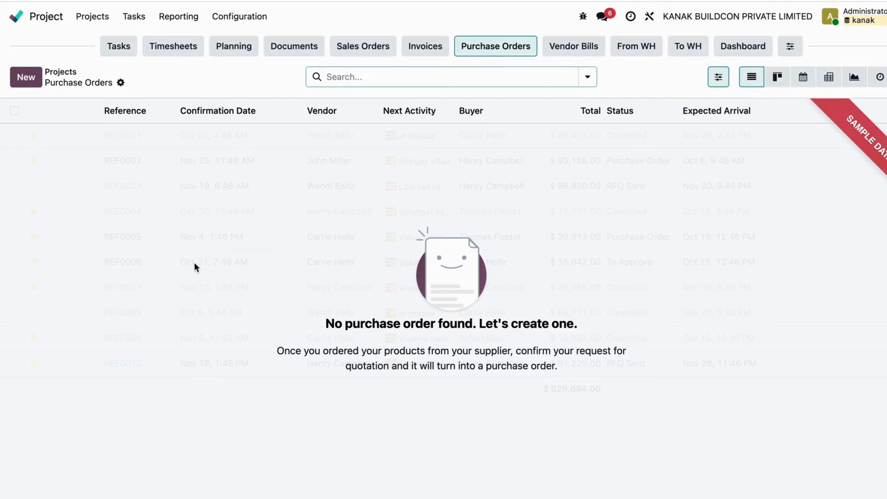
Reopen the project's outgoing delivery and look up the Roof structure repair product among the unavailable items
click(636, 49)
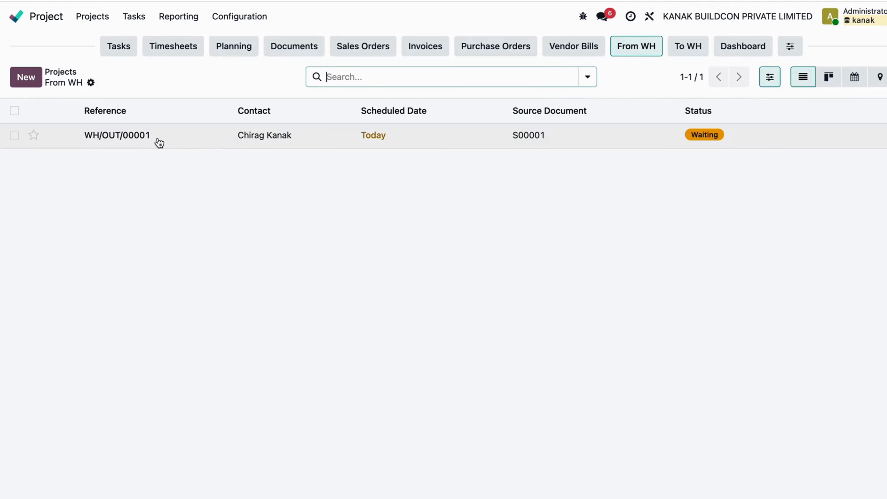
click(177, 137)
scroll(307, 289, down, 5)
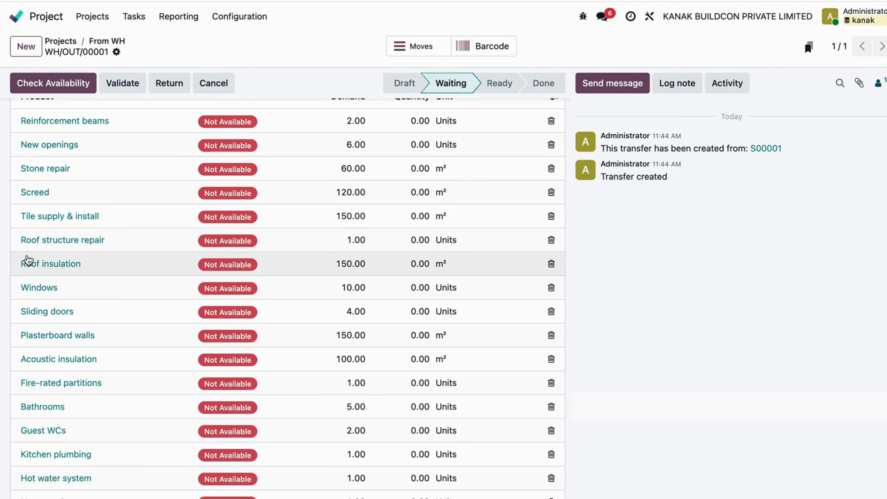
drag(16, 244, 133, 245)
click(134, 247)
key(super+c)
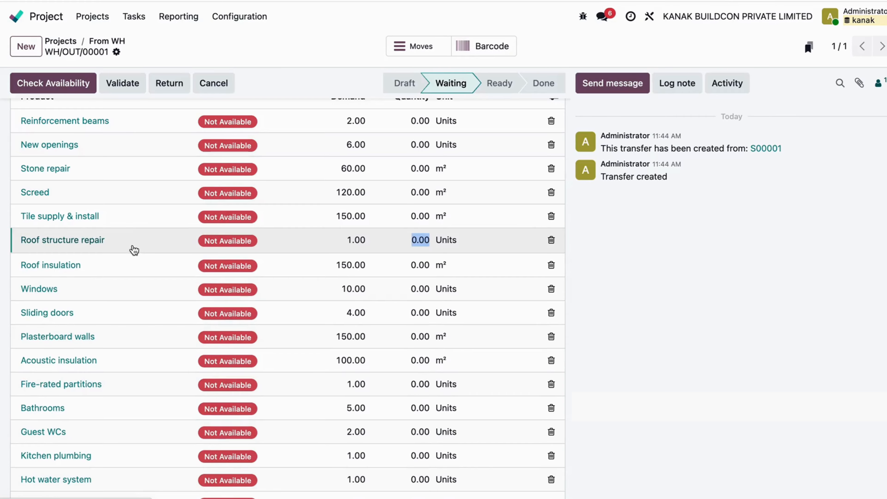
drag(14, 242, 114, 239)
click(121, 43)
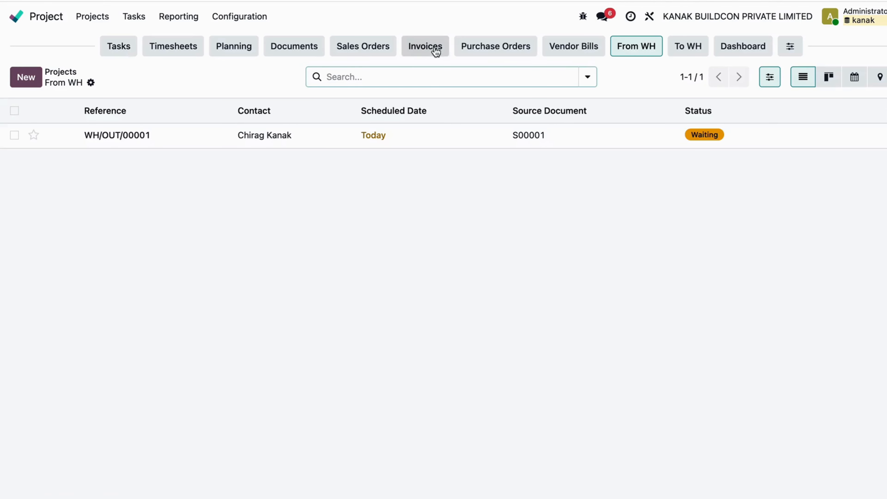
Create a request for quotation from the project's purchase orders with the new vendor Vendor1 and start its first product line
click(494, 54)
click(26, 77)
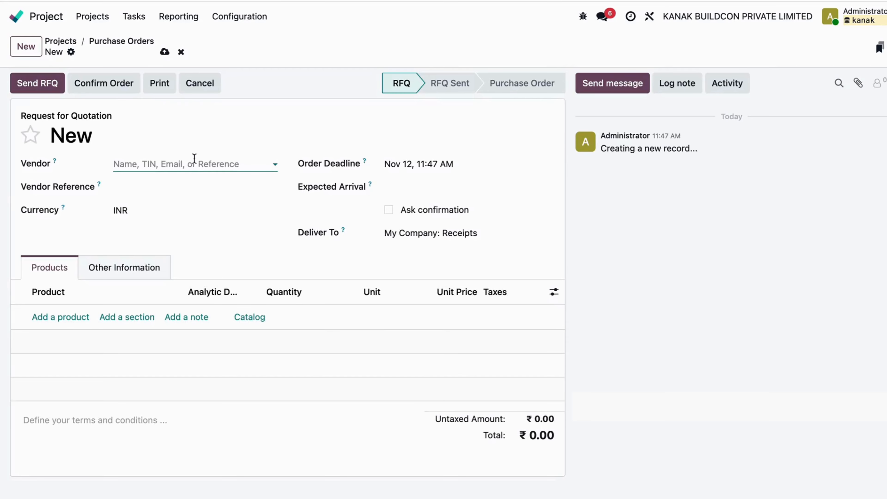
click(197, 164)
text(Vend)
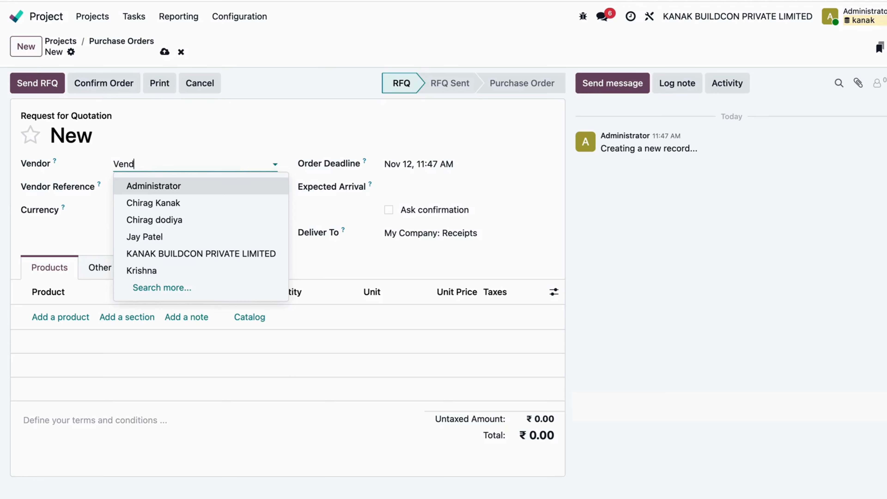
text(or1)
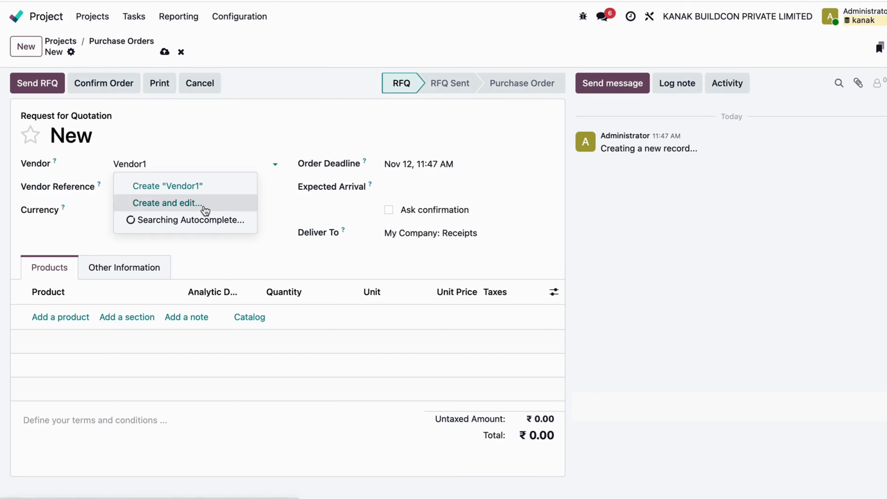
click(204, 205)
click(173, 437)
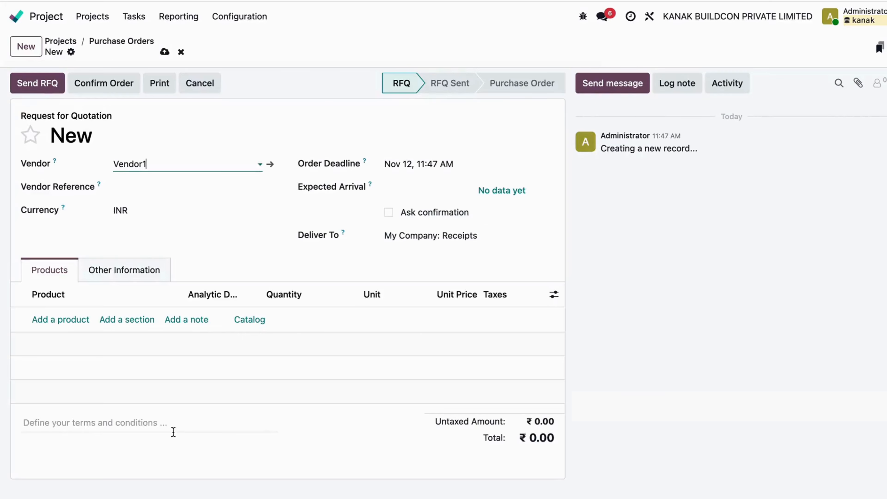
click(65, 319)
key(super+v)
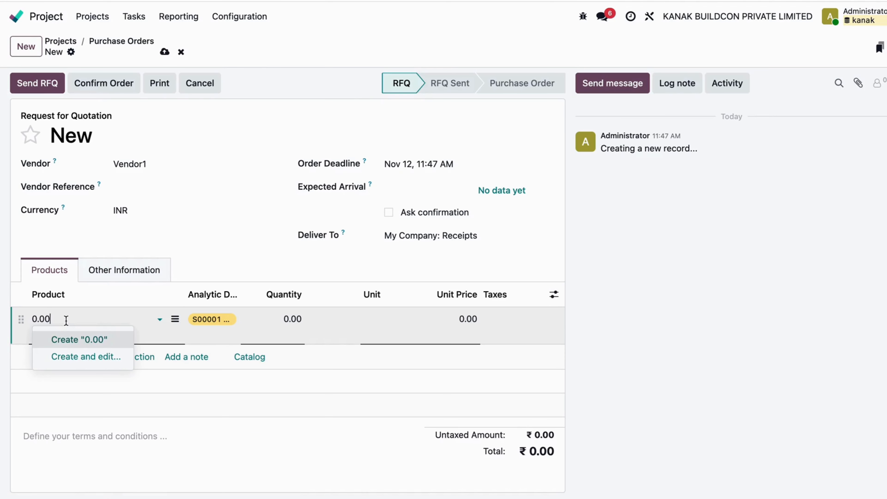
key(super+a)
key(BackSpace)
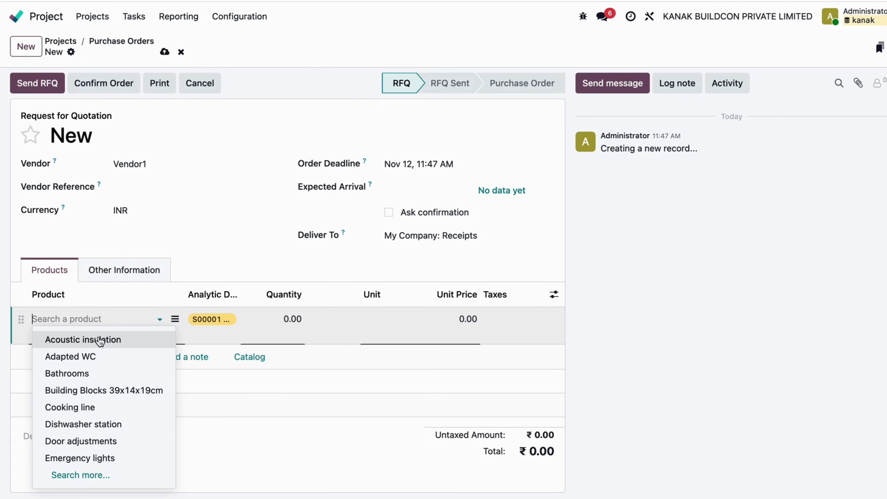
Add the products Bathrooms and Dishwasher station to the request for quotation and save it
click(101, 373)
click(63, 358)
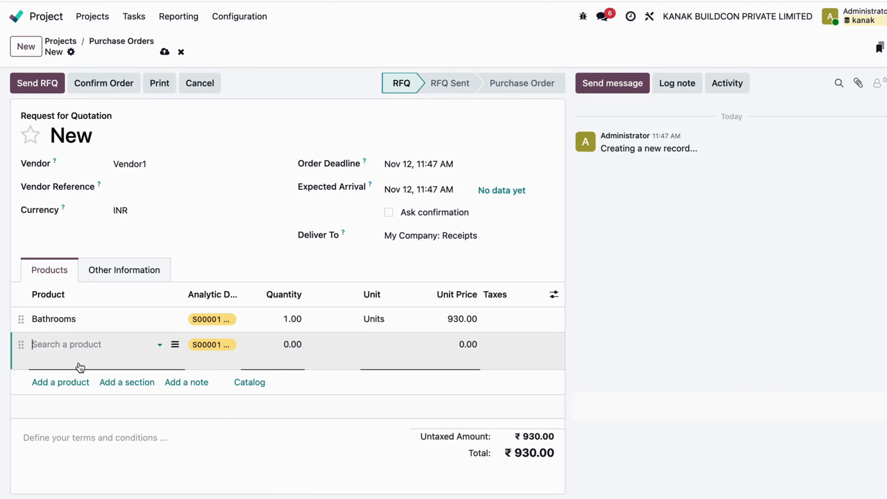
click(80, 350)
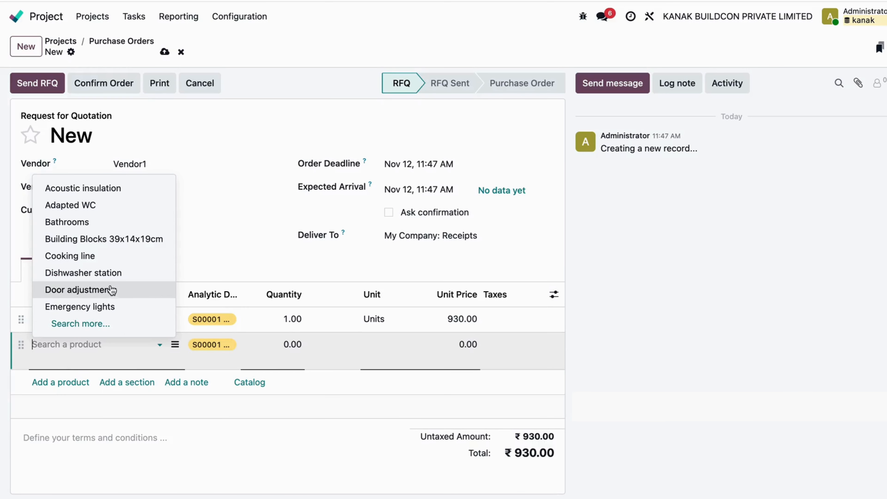
click(119, 274)
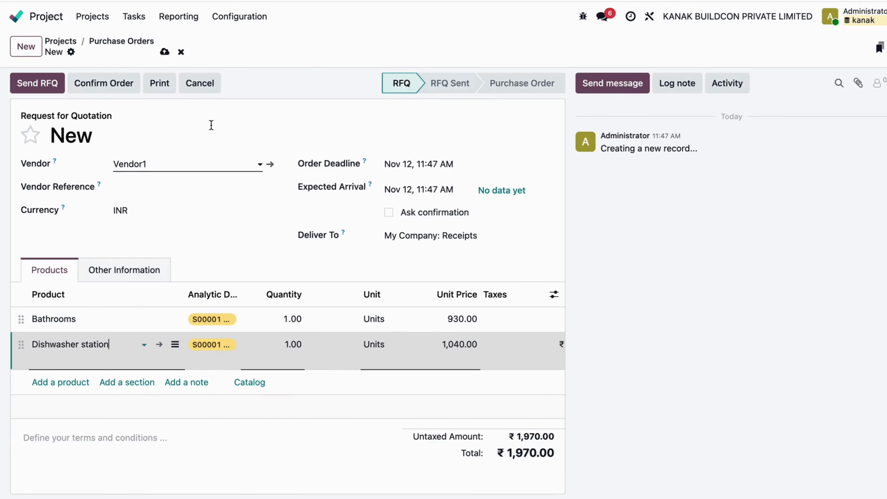
click(166, 53)
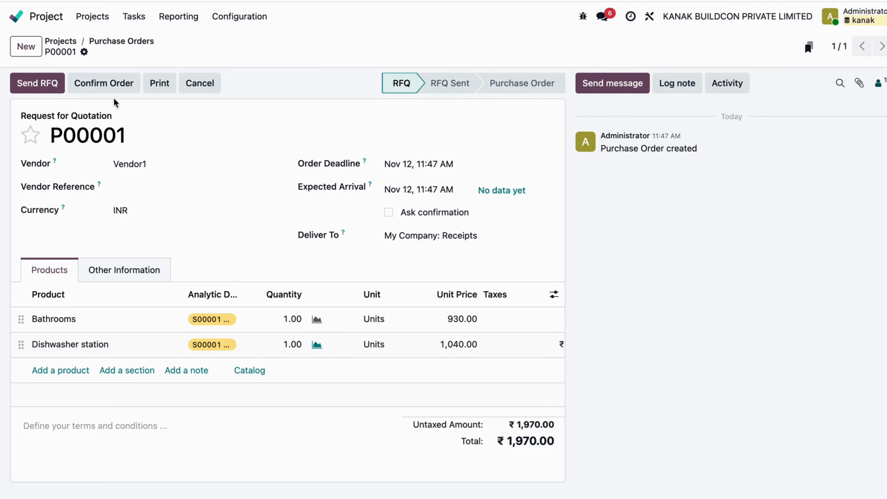
Confirm the purchase order for Vendor1, then receive its products by validating the receipt
click(103, 87)
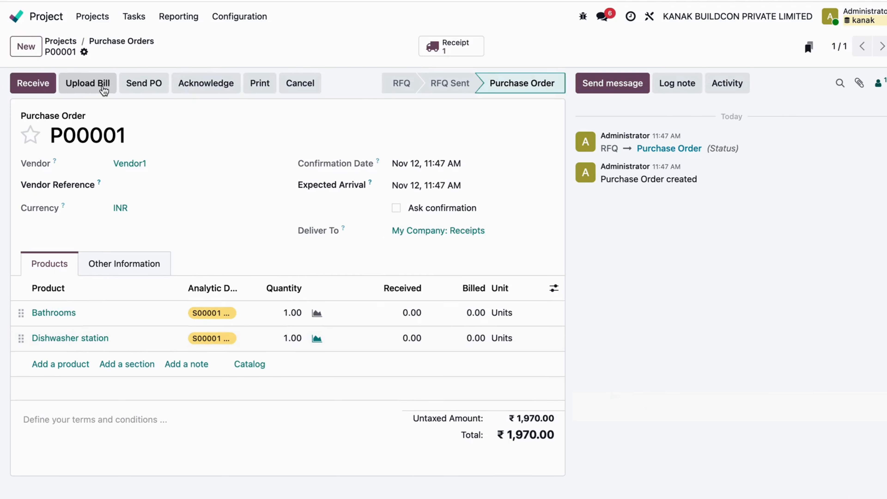
click(33, 83)
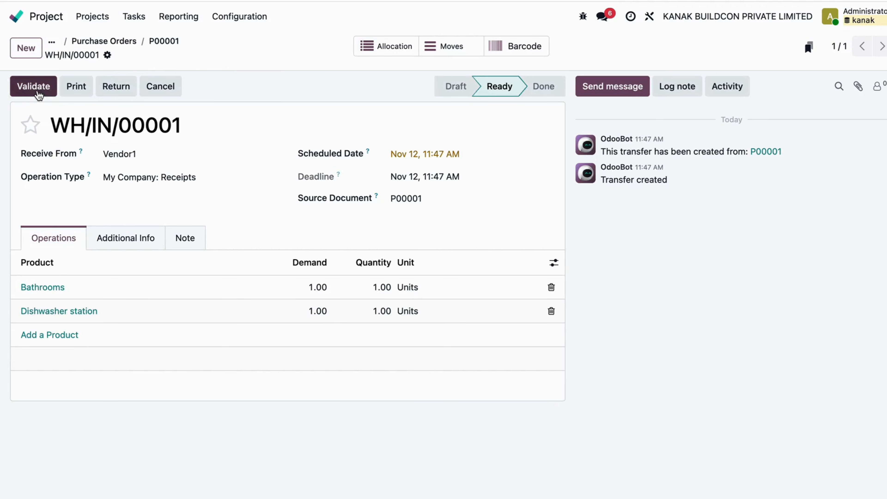
click(34, 90)
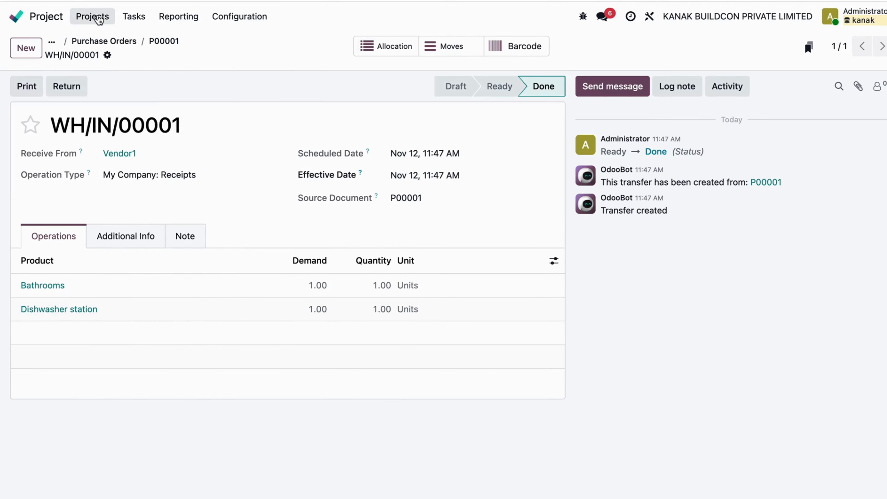
Return to the House Renovation order's project and examine the product availability in its outgoing warehouse delivery
click(97, 20)
click(189, 272)
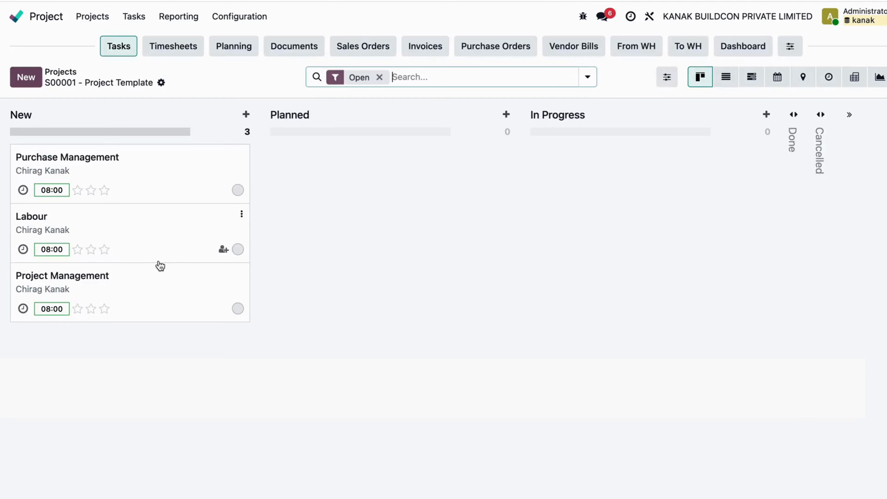
click(624, 49)
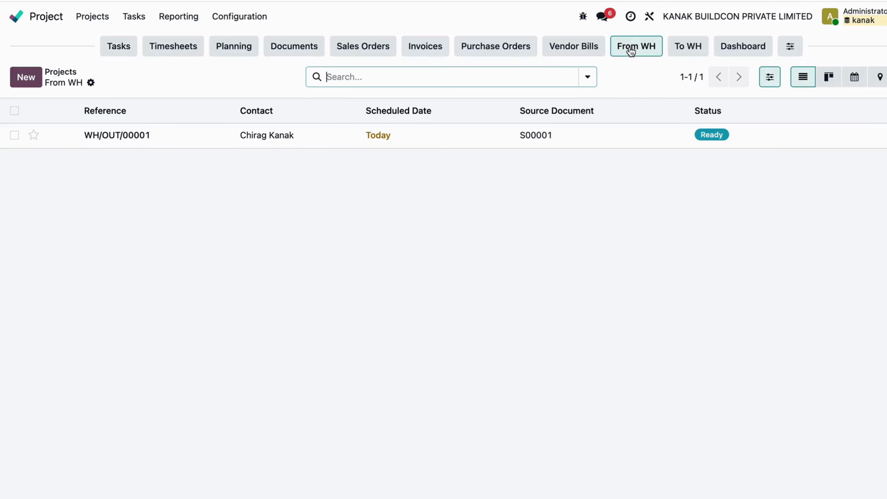
click(471, 136)
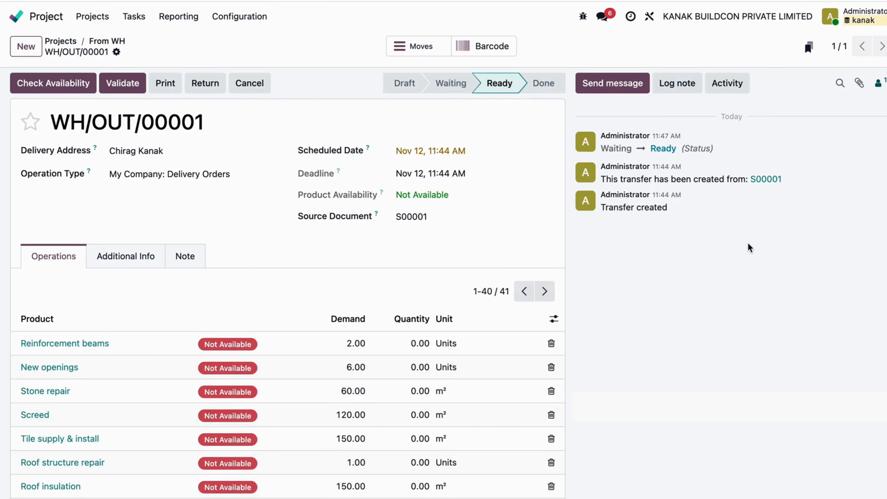
scroll(333, 341, down, 6)
scroll(333, 341, down, 15)
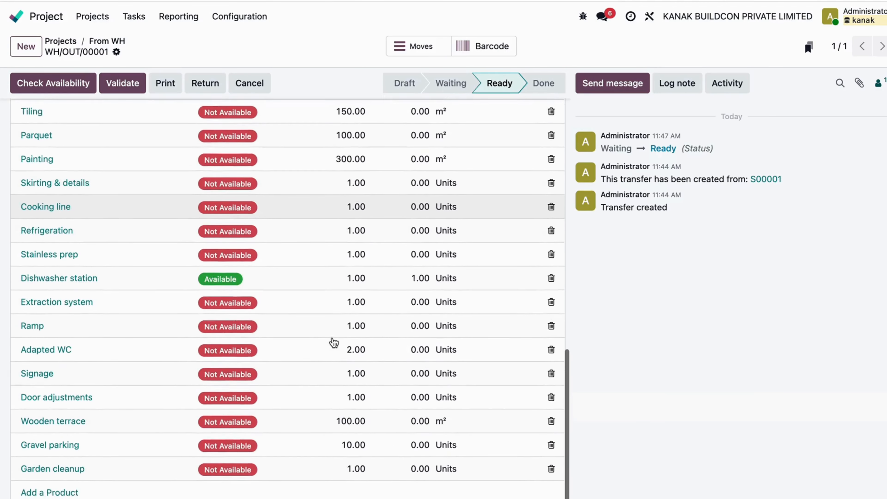
scroll(271, 267, up, 20)
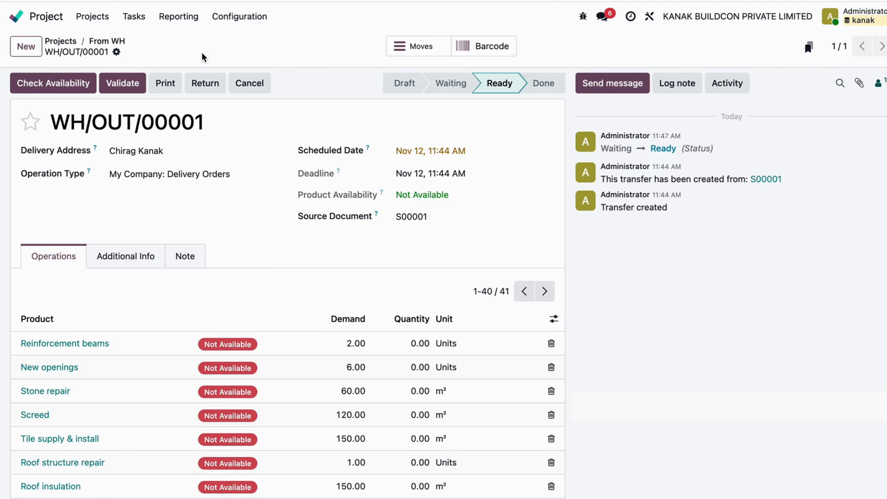
Validate the outgoing delivery with a backorder for the remaining products and return to the project's delivery list
click(122, 83)
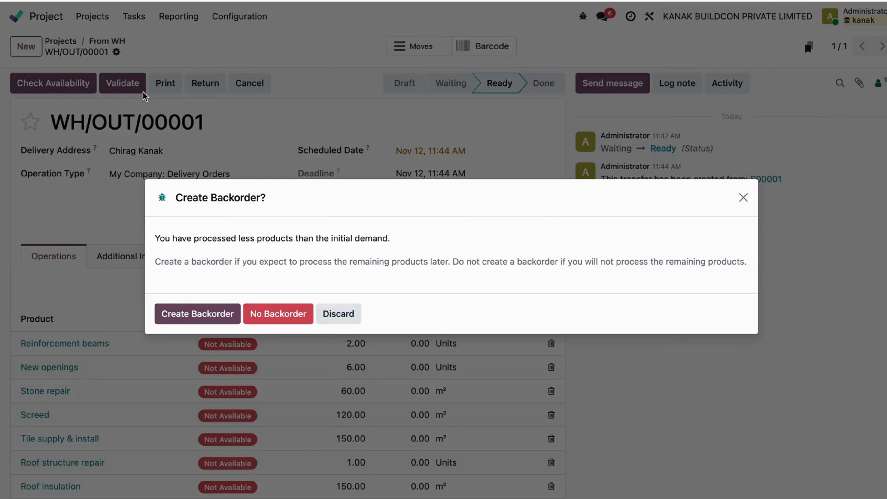
click(194, 316)
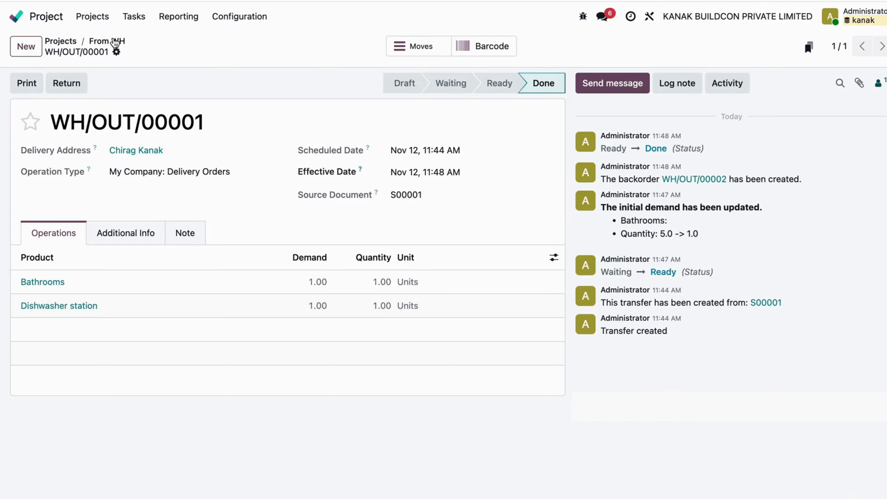
click(116, 42)
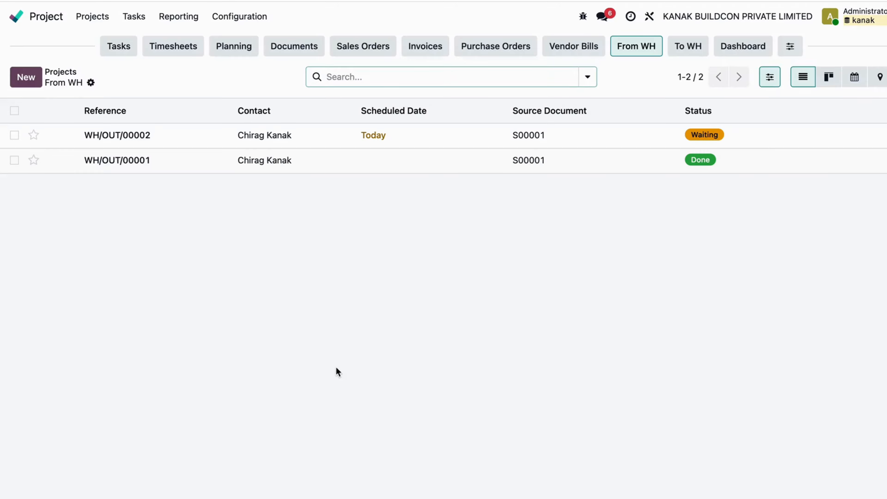
Open the project's incoming warehouse receipt from Vendor1, examine its received products, and return to the receipt list
click(680, 49)
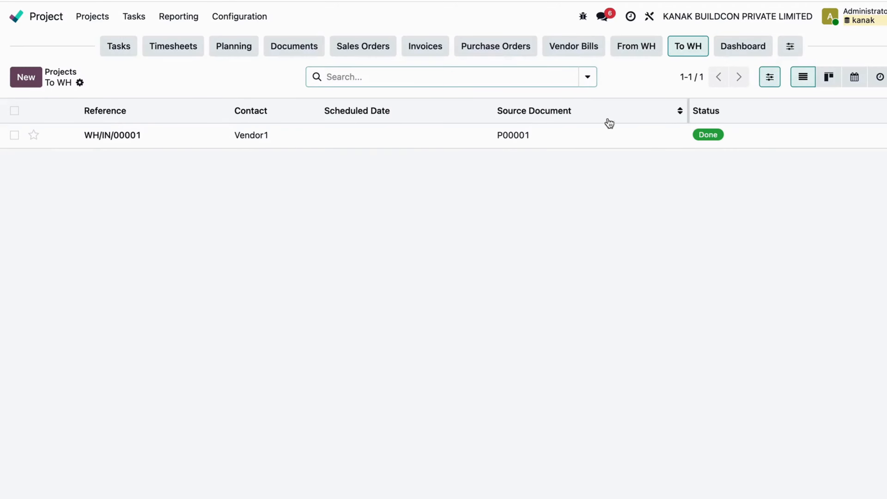
click(587, 139)
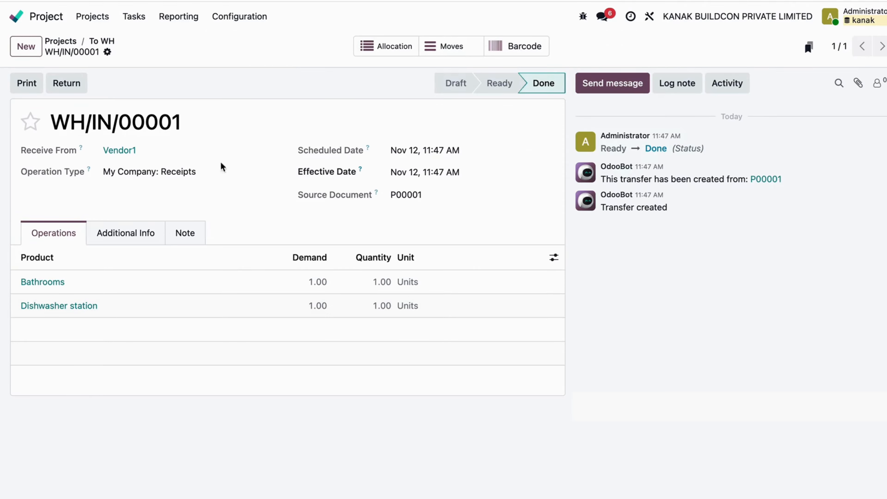
click(109, 43)
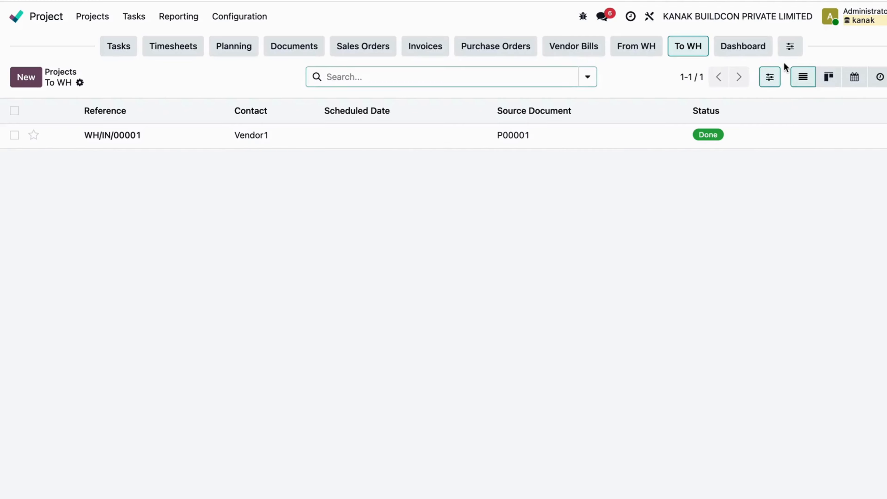
Open the renovation project's dashboard and examine the expected total revenues and overall total in its profitability section
click(721, 49)
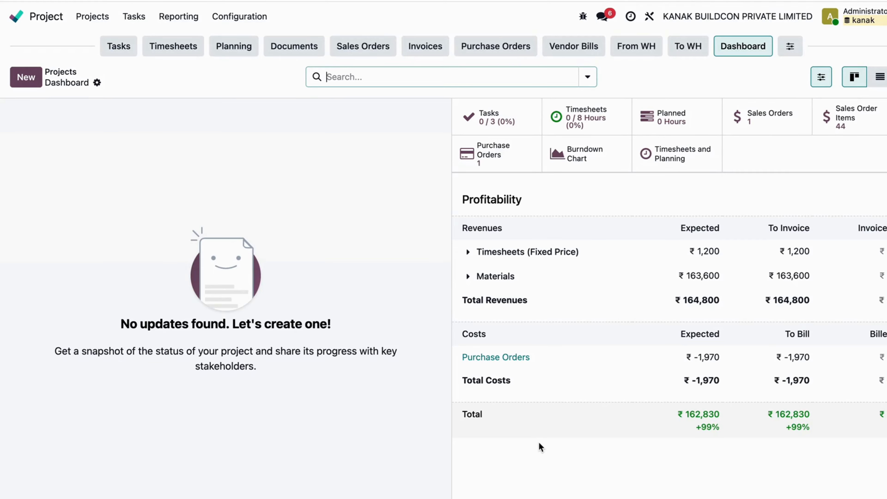
drag(681, 301, 720, 301)
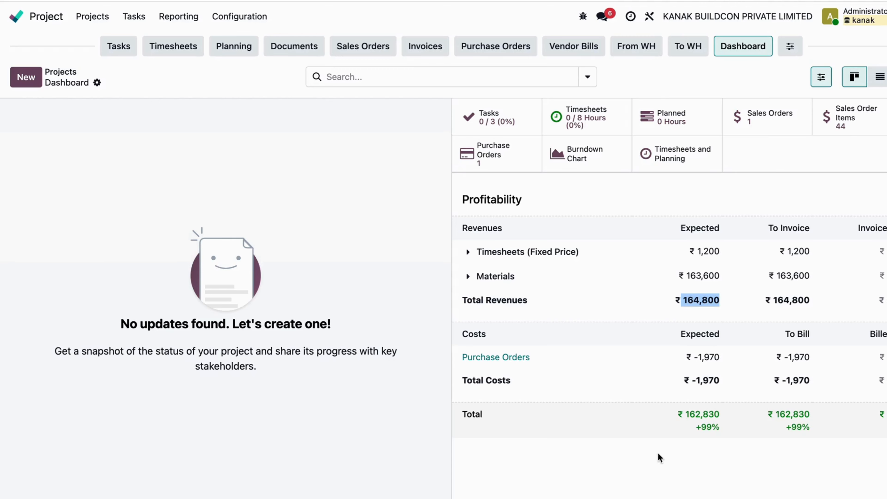
drag(690, 416, 738, 419)
click(710, 476)
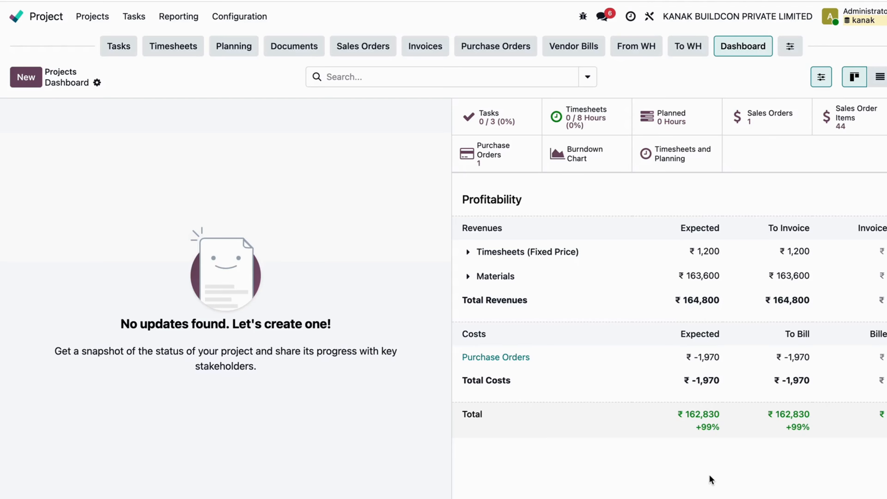
Start the timer on the project's Purchase Management task, check its timesheet lines, and return to the task board
click(166, 49)
click(112, 48)
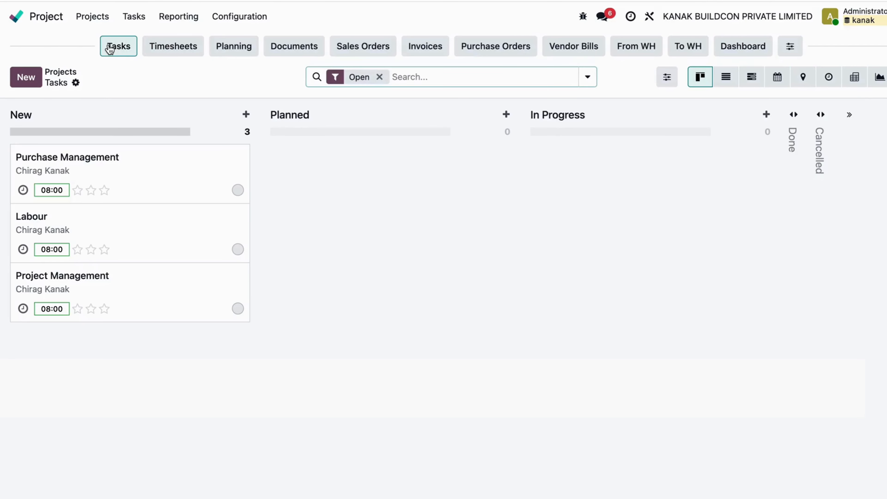
click(129, 170)
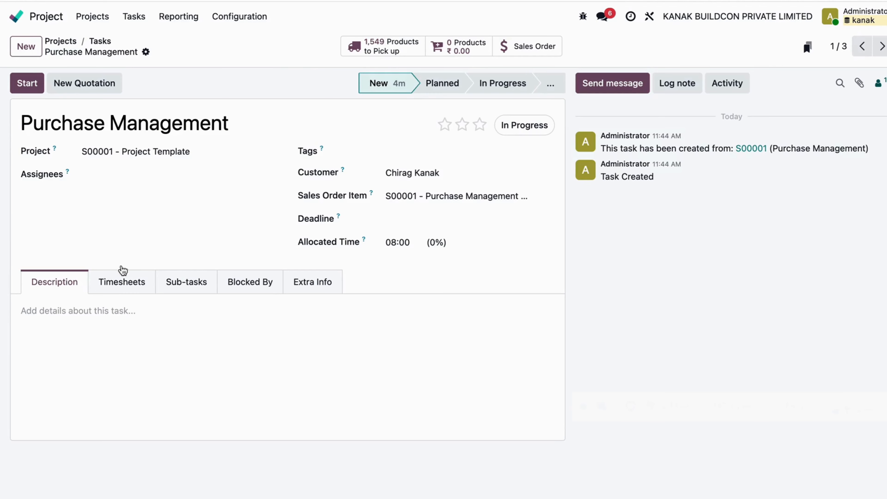
click(27, 82)
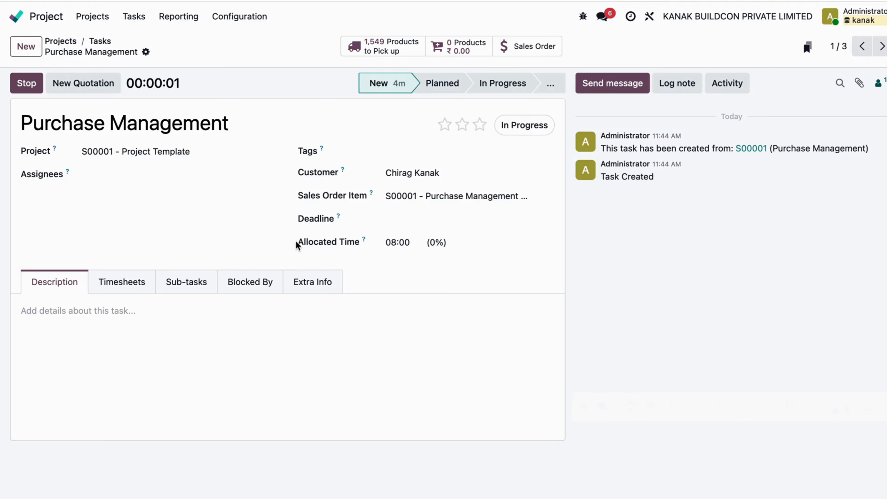
click(138, 283)
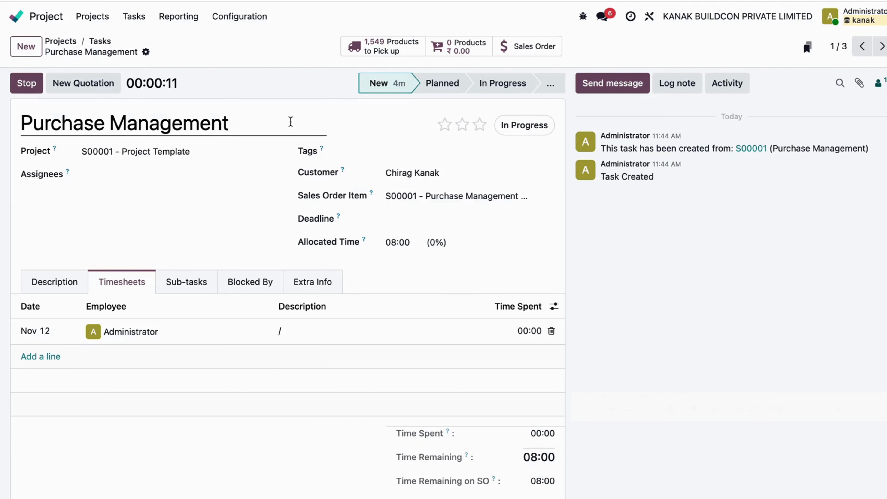
click(102, 42)
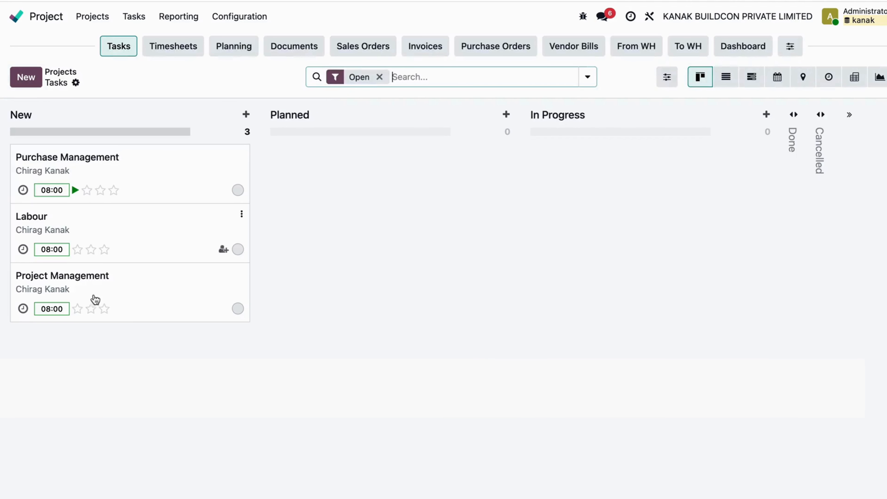
Start the timers on the Labour and Project Management tasks, returning to the task board after each
click(159, 242)
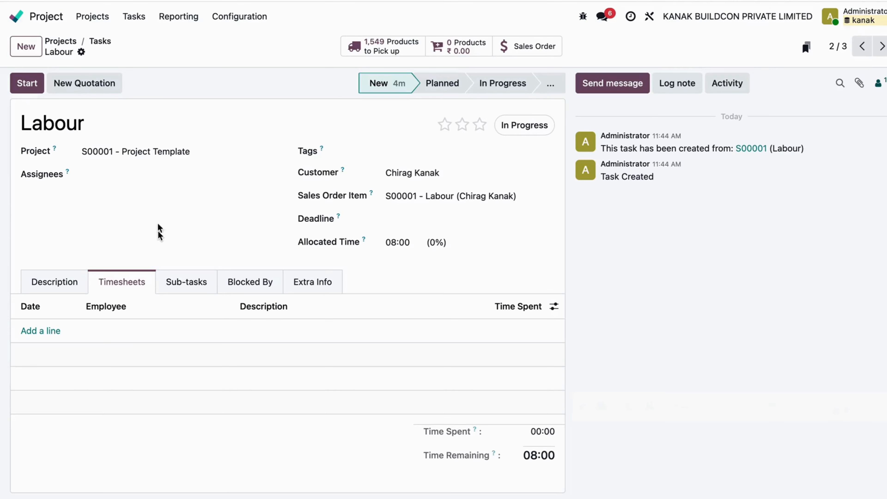
click(29, 85)
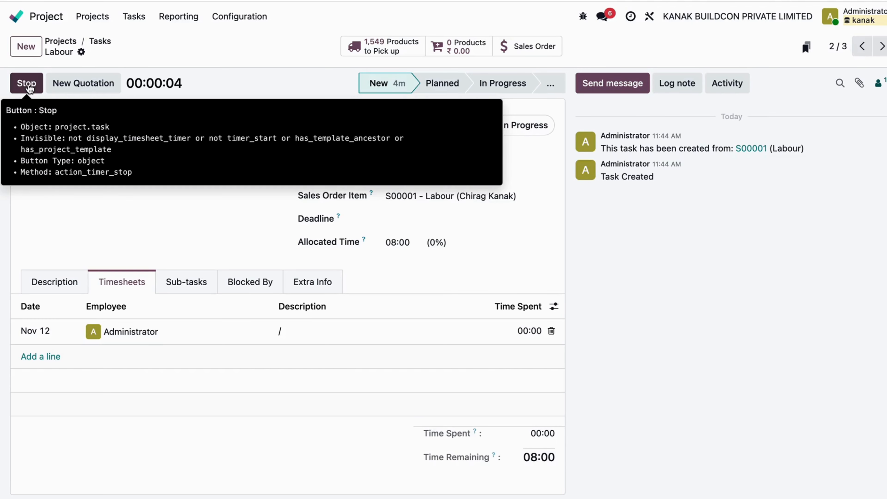
click(95, 43)
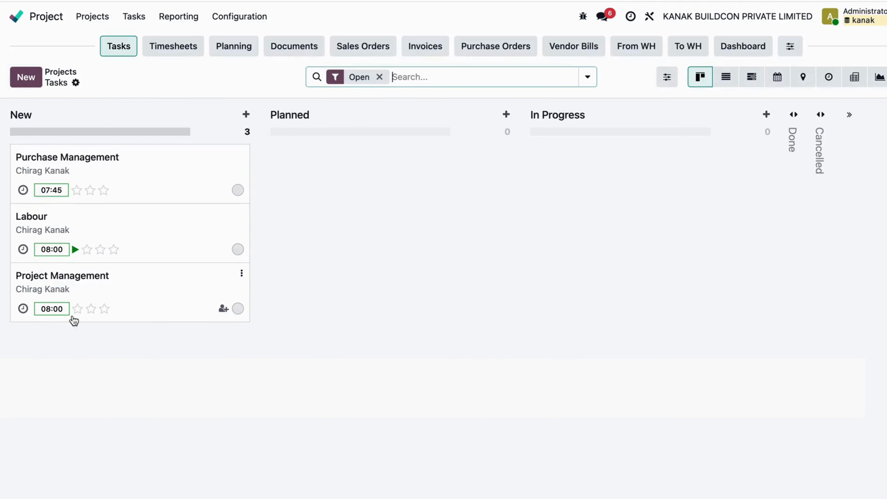
click(127, 276)
click(28, 83)
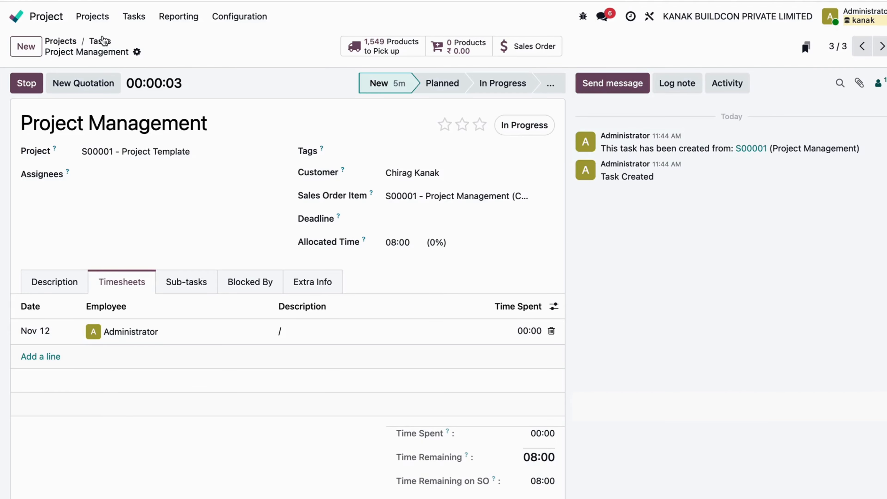
click(101, 41)
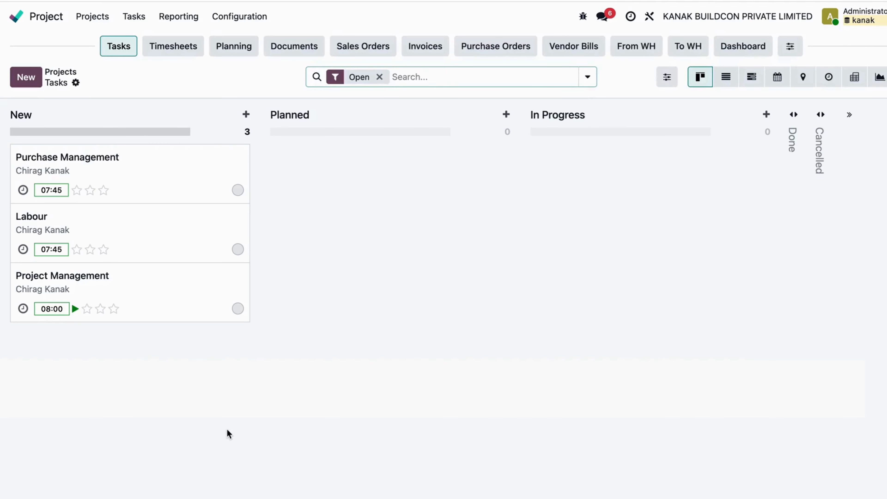
Examine the project's timesheet entries and document folders, and return to its task board
click(177, 52)
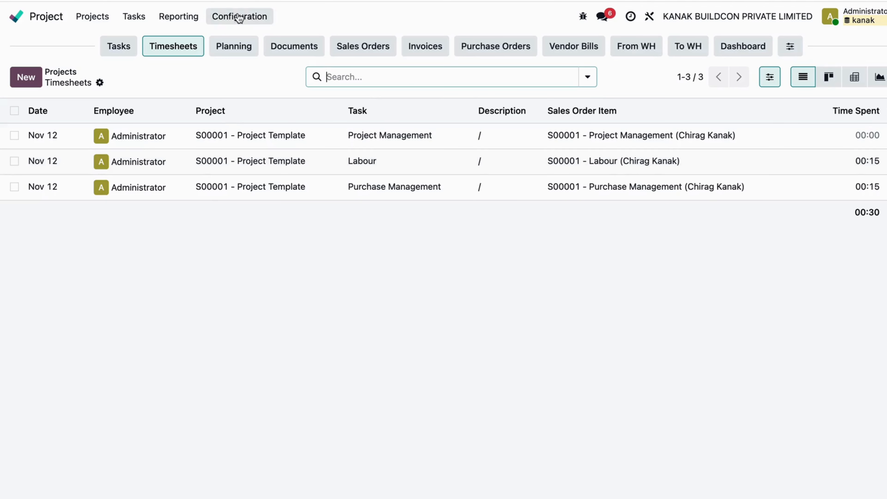
click(284, 52)
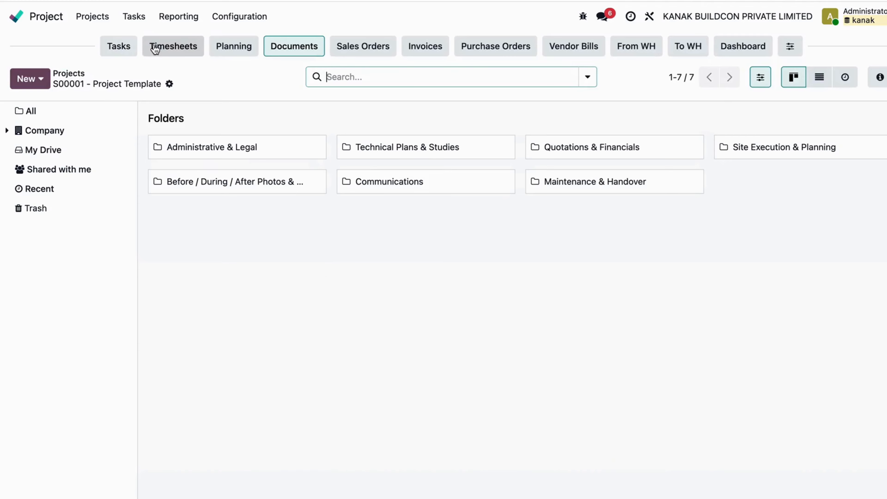
click(119, 46)
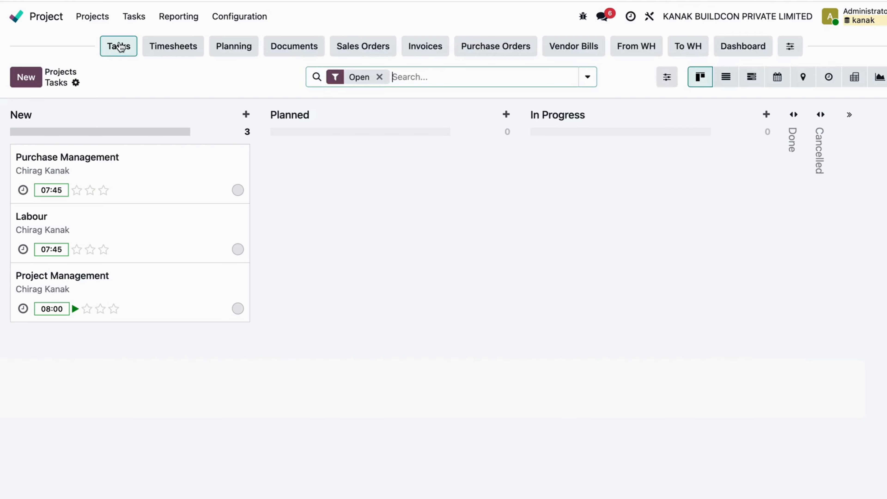
Set the state of the Purchase Management and Labour tasks to Done and return to the task board
click(160, 174)
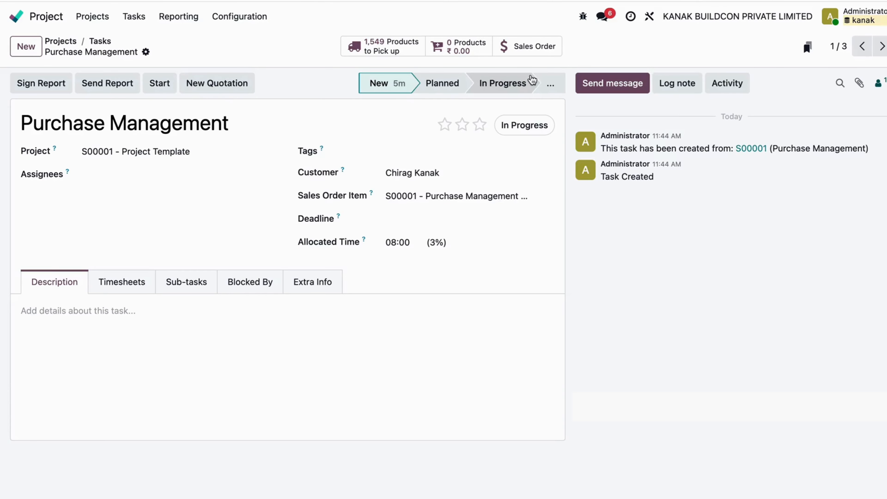
click(525, 125)
click(490, 231)
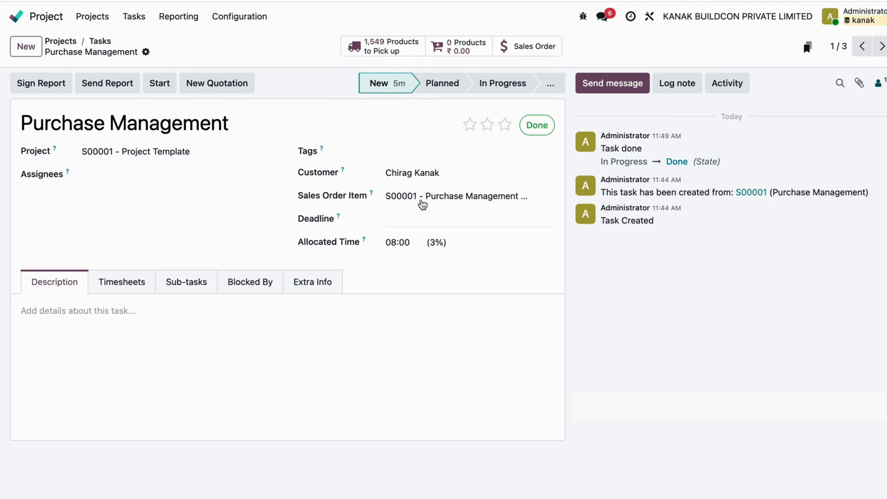
click(105, 41)
click(132, 171)
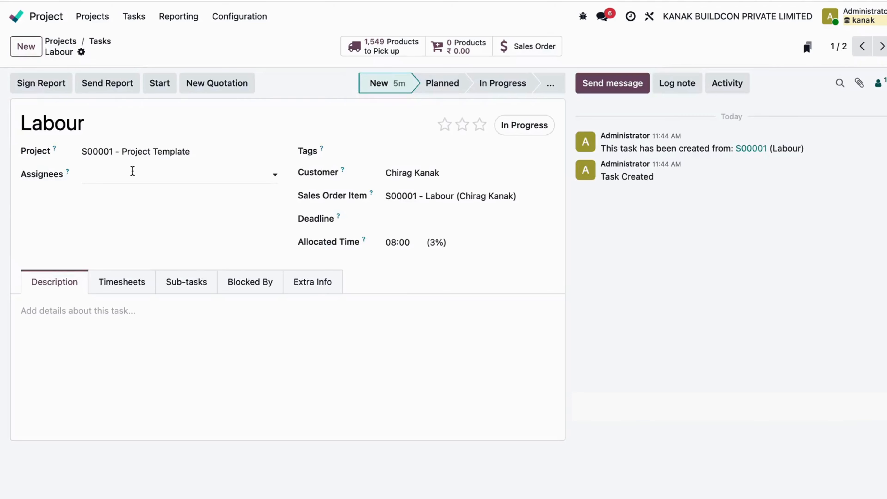
click(538, 125)
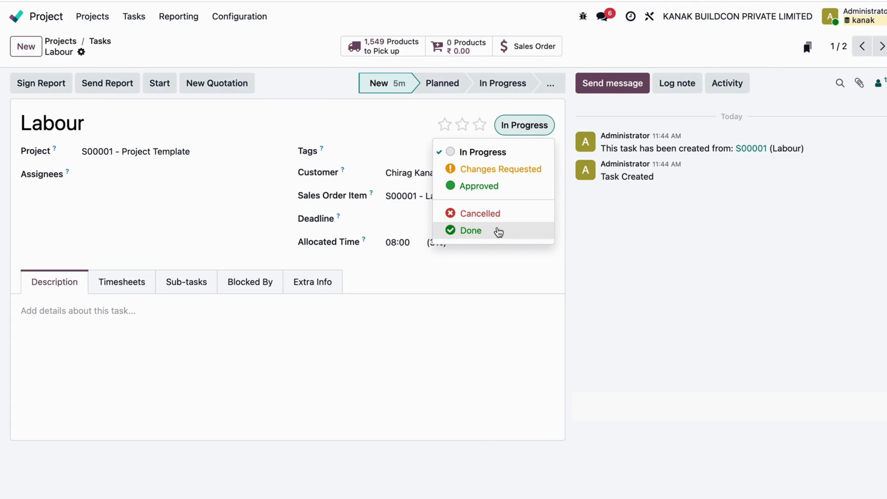
click(497, 231)
click(105, 42)
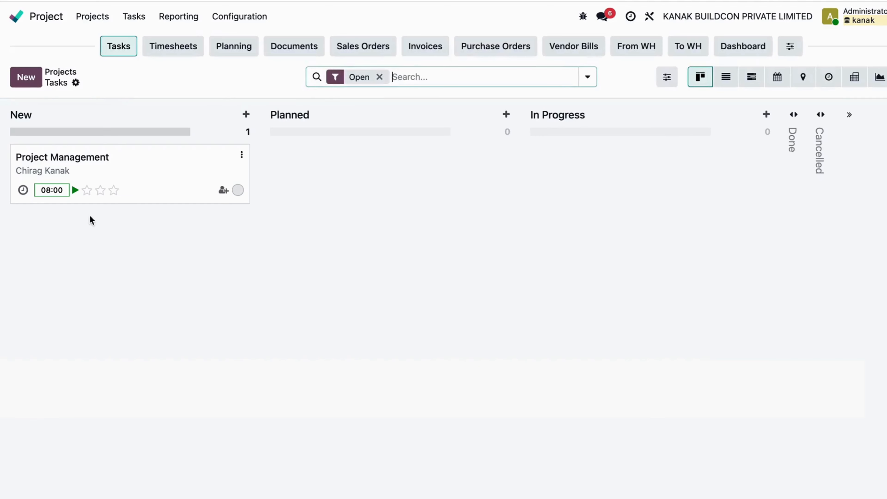
Stop the running timer on the Project Management task and return to the task board
click(139, 171)
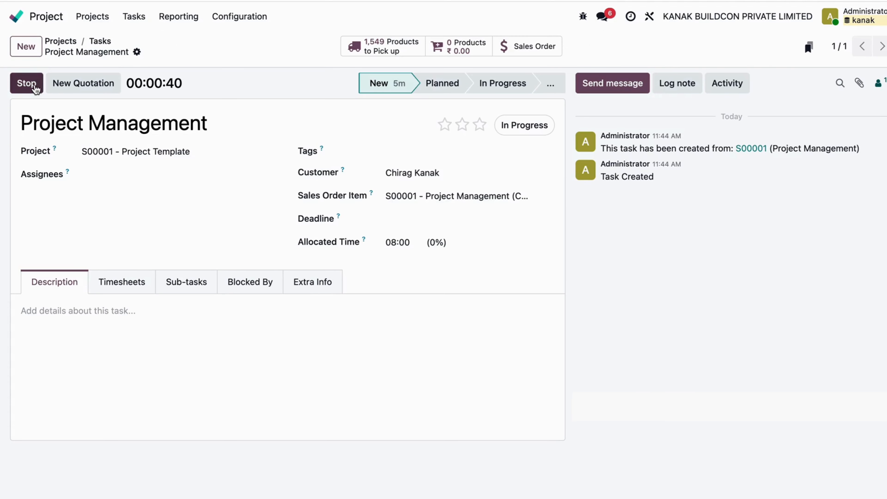
click(28, 84)
click(290, 319)
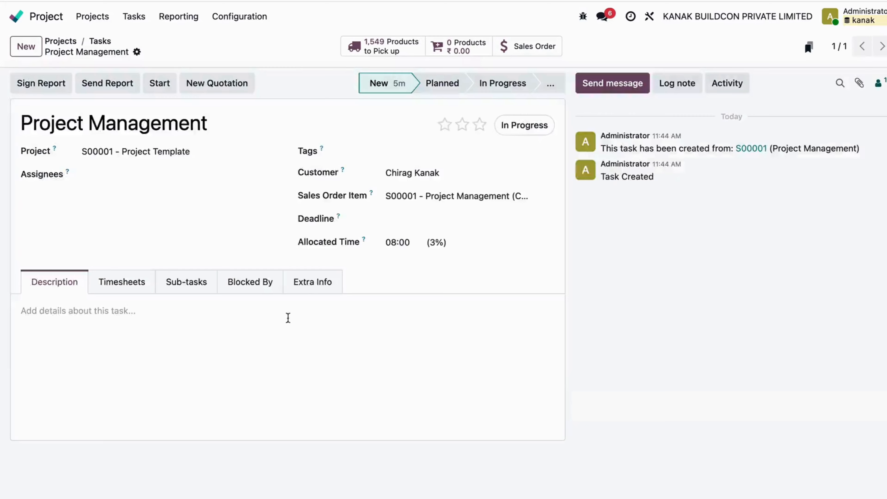
click(107, 43)
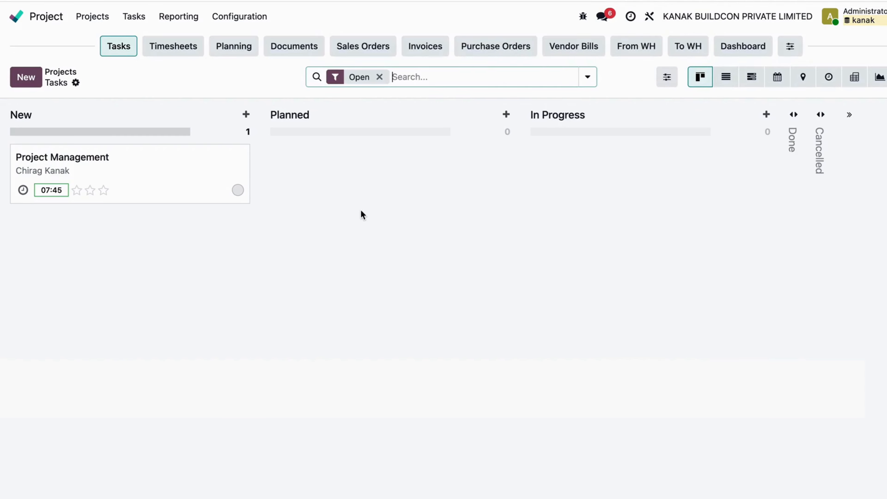
Open the project's sales order, review its order lines, and create a draft regular invoice from it
click(357, 49)
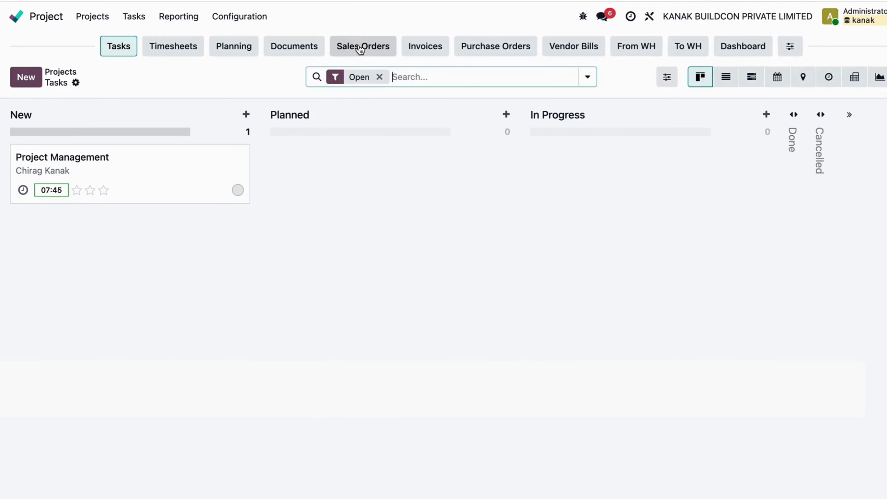
click(344, 143)
scroll(346, 145, down, 3)
scroll(346, 145, up, 3)
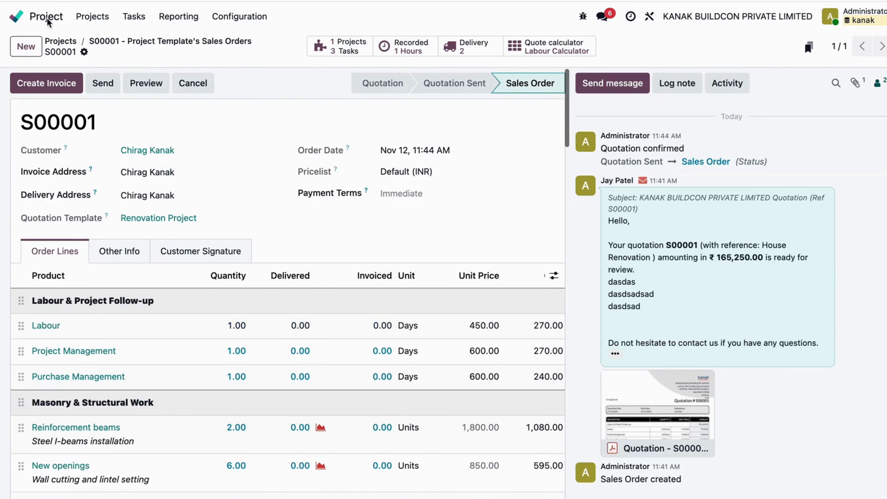
click(43, 86)
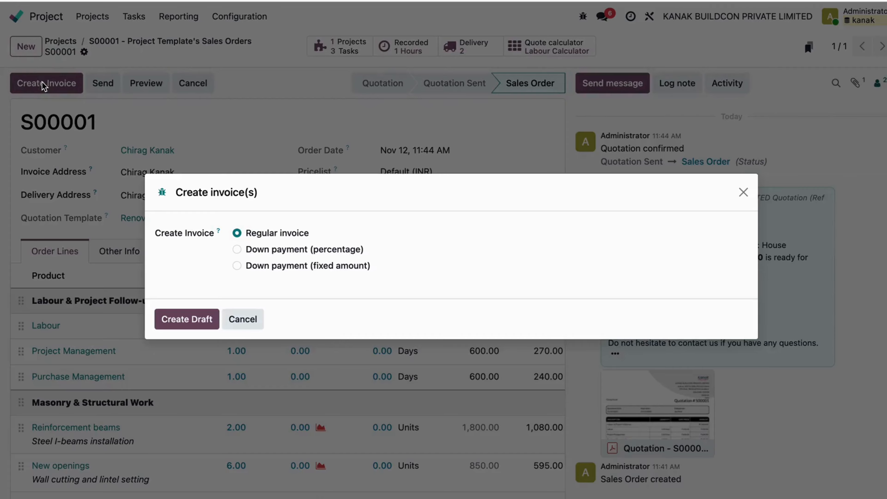
click(196, 325)
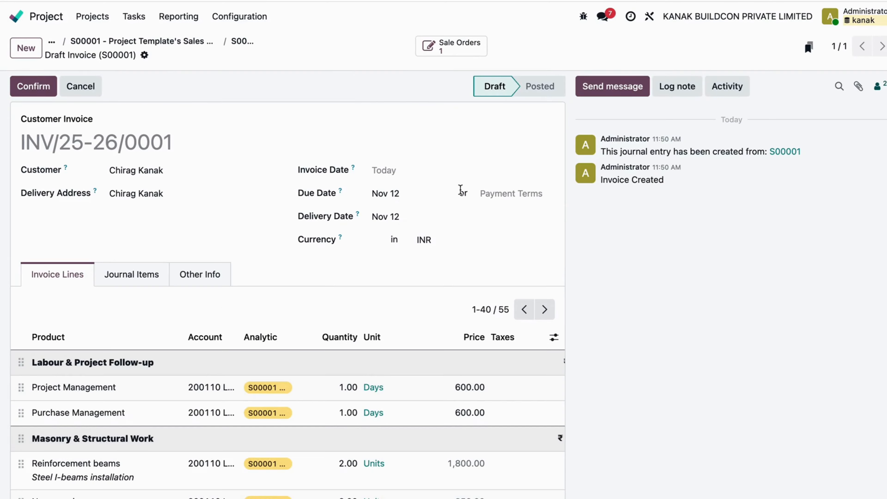
Review and confirm the draft customer invoice, and register its full payment through the Bank journal with Manual Payment
scroll(460, 190, down, 15)
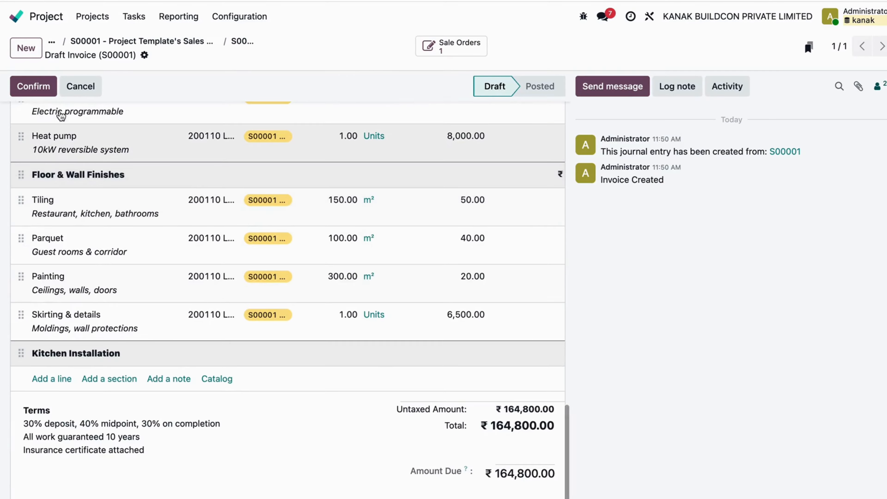
scroll(365, 271, up, 15)
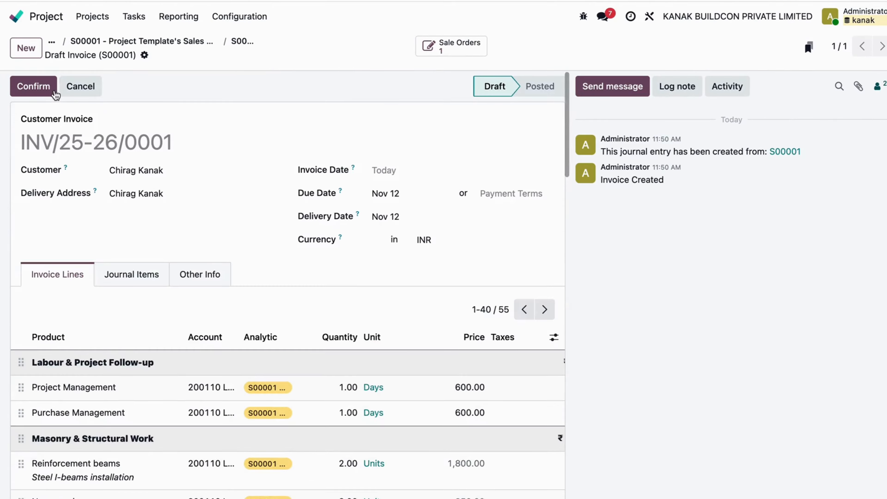
click(54, 93)
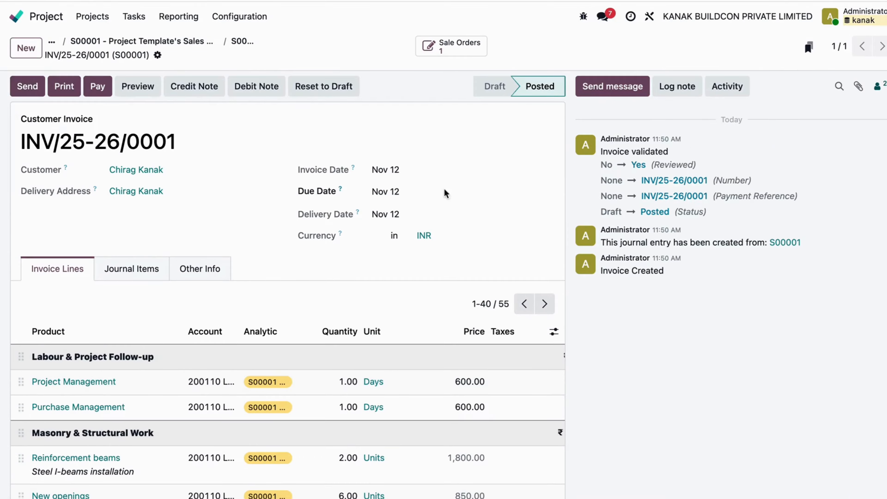
click(98, 86)
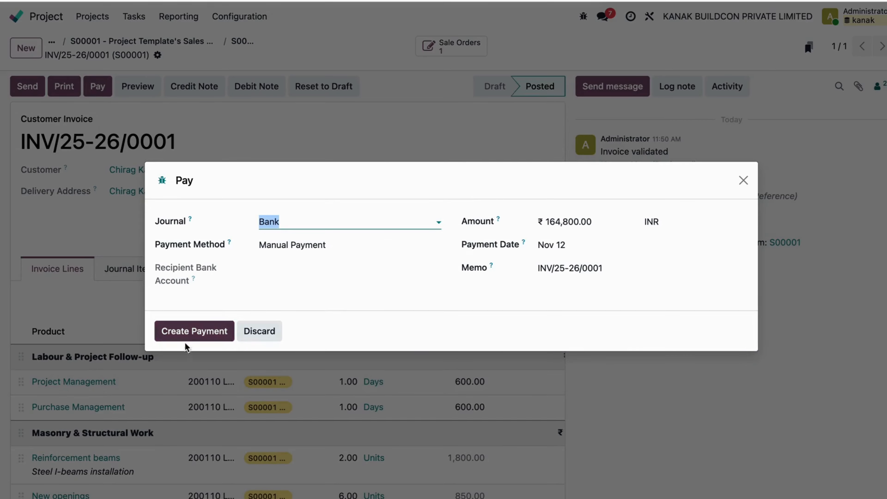
click(195, 336)
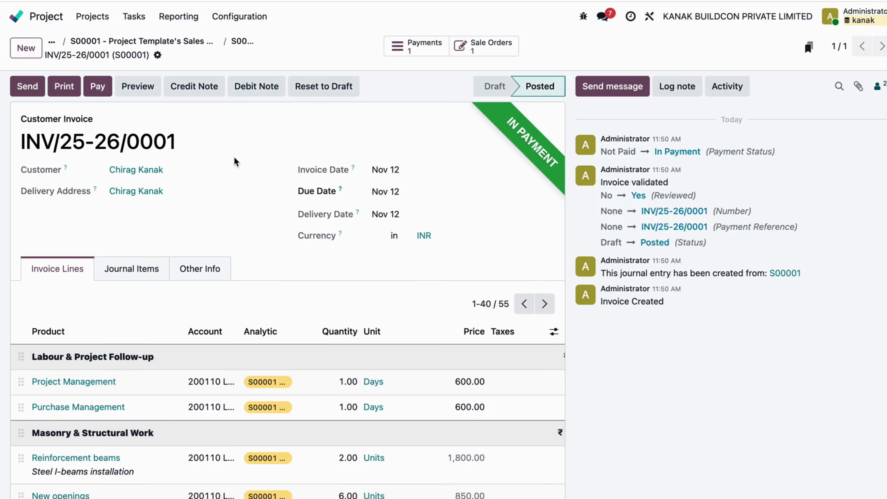
Reopen the renovation project's dashboard, examine its invoiced revenues and the costs to bill, and return to the home menu
click(17, 17)
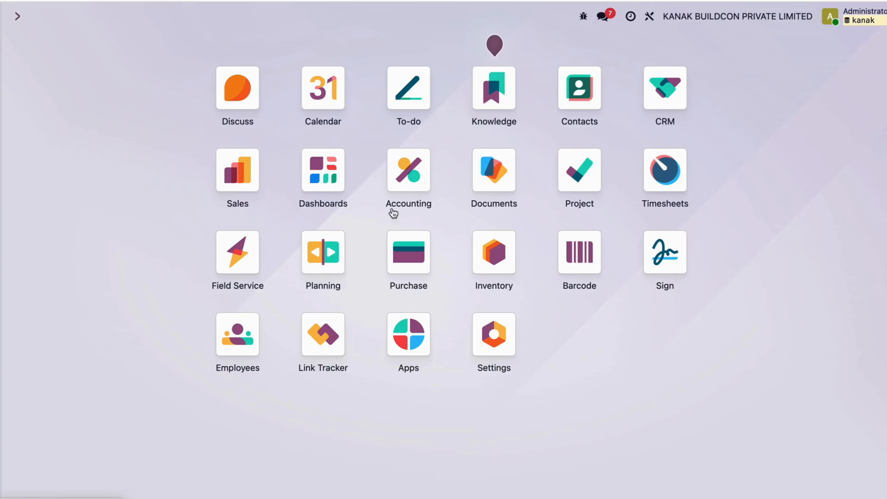
click(564, 197)
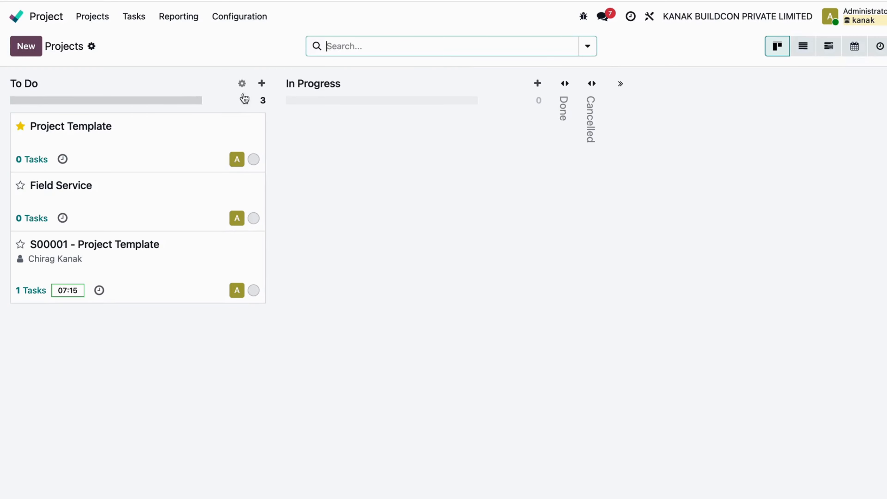
click(183, 267)
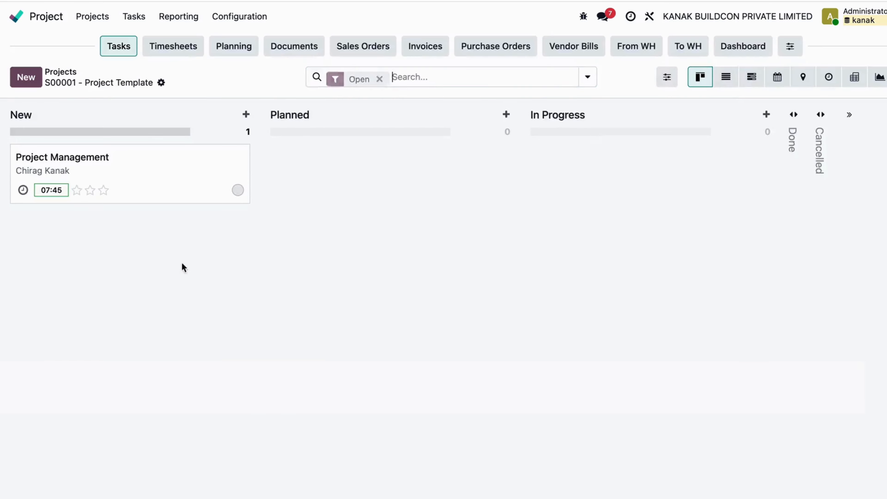
click(739, 44)
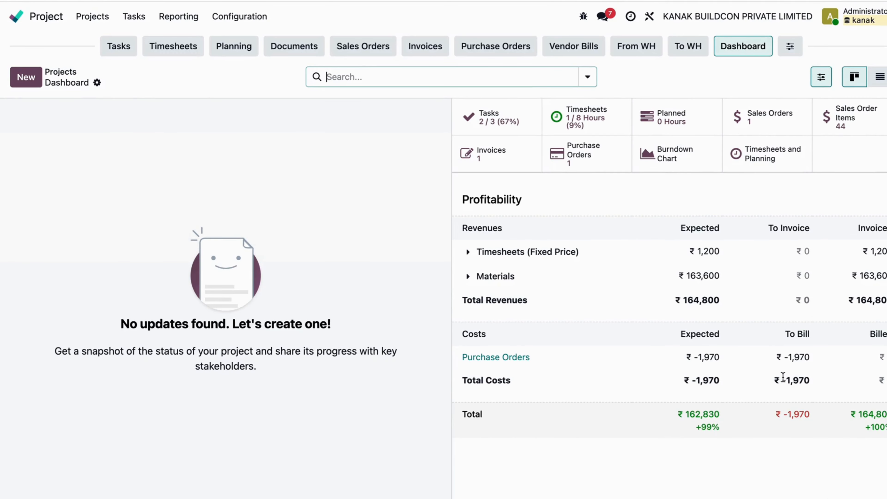
drag(786, 334, 798, 334)
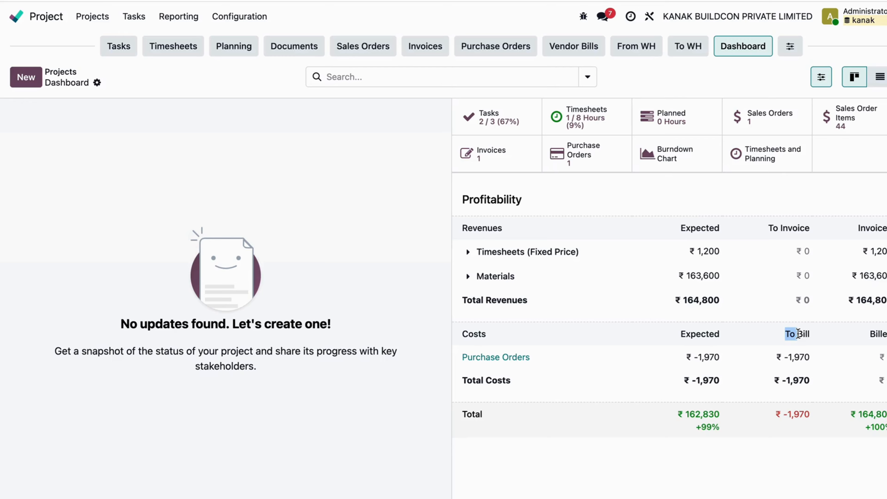
click(786, 467)
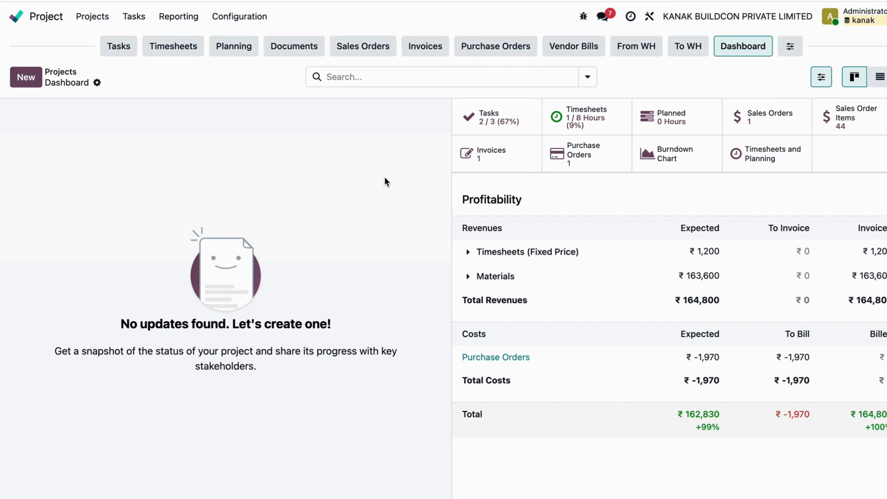
click(16, 17)
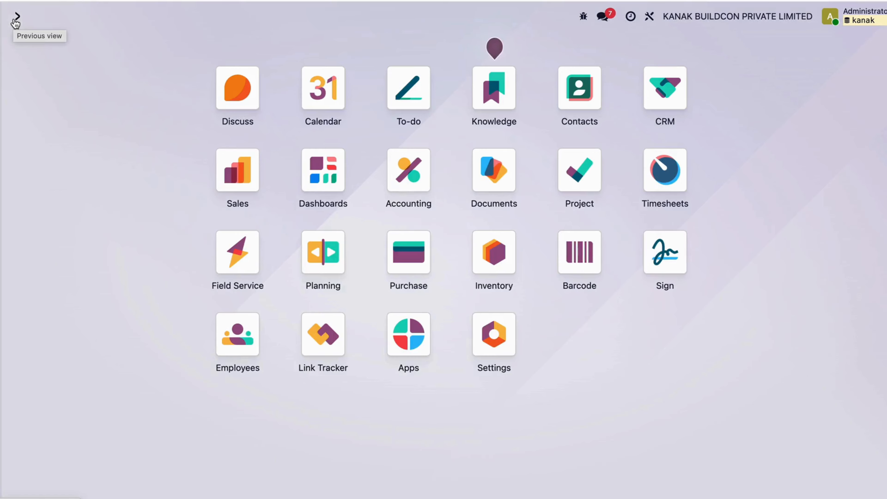